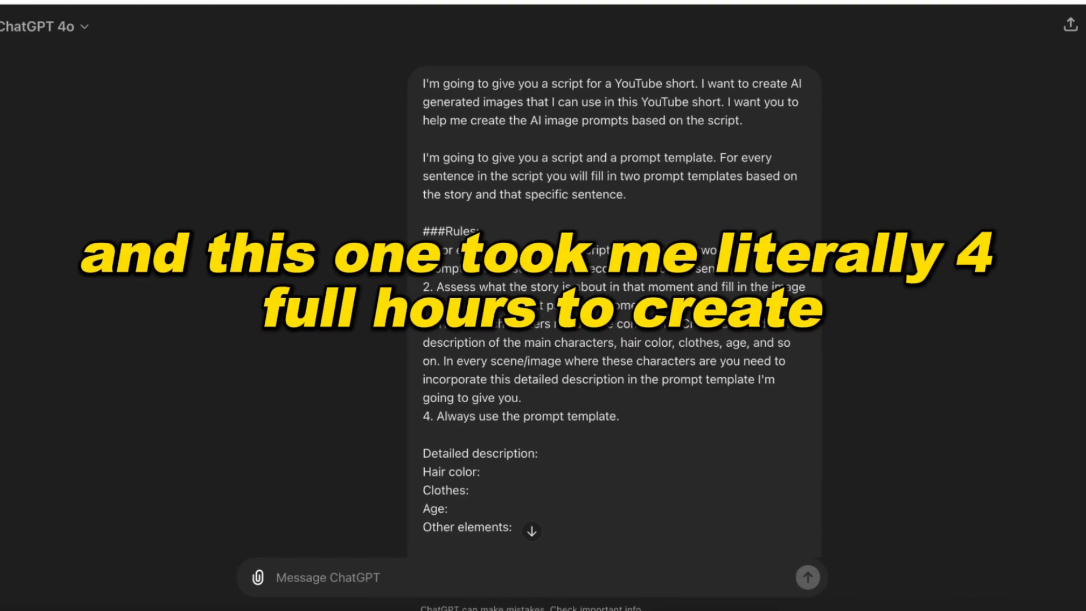
Read through the instruction prompt, the Tommy script, the character descriptions and the image prompts written for each sentence
{"action": "scroll", "coordinate": [614, 311], "scroll_direction": "down", "scroll_amount": 3}
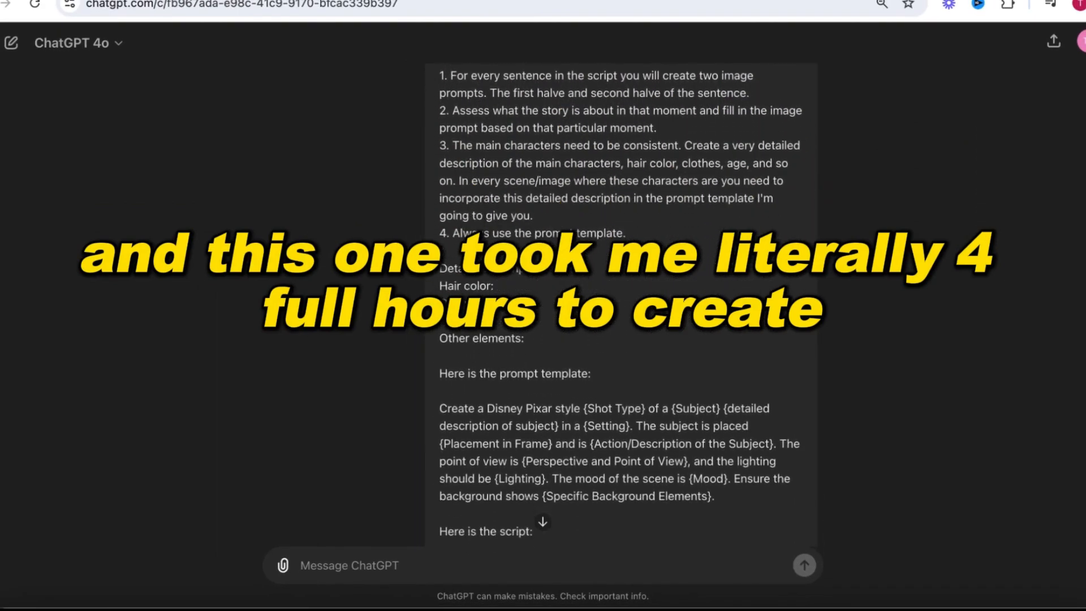
{"action": "scroll", "coordinate": [621, 306], "scroll_direction": "down", "scroll_amount": 6}
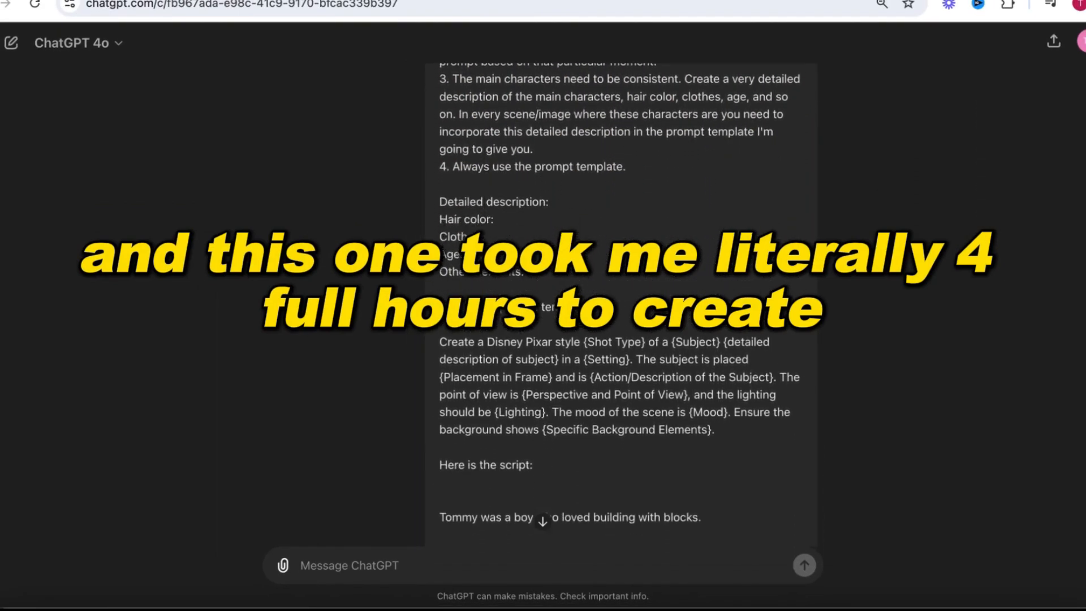
{"action": "scroll", "coordinate": [621, 305], "scroll_direction": "down", "scroll_amount": 3}
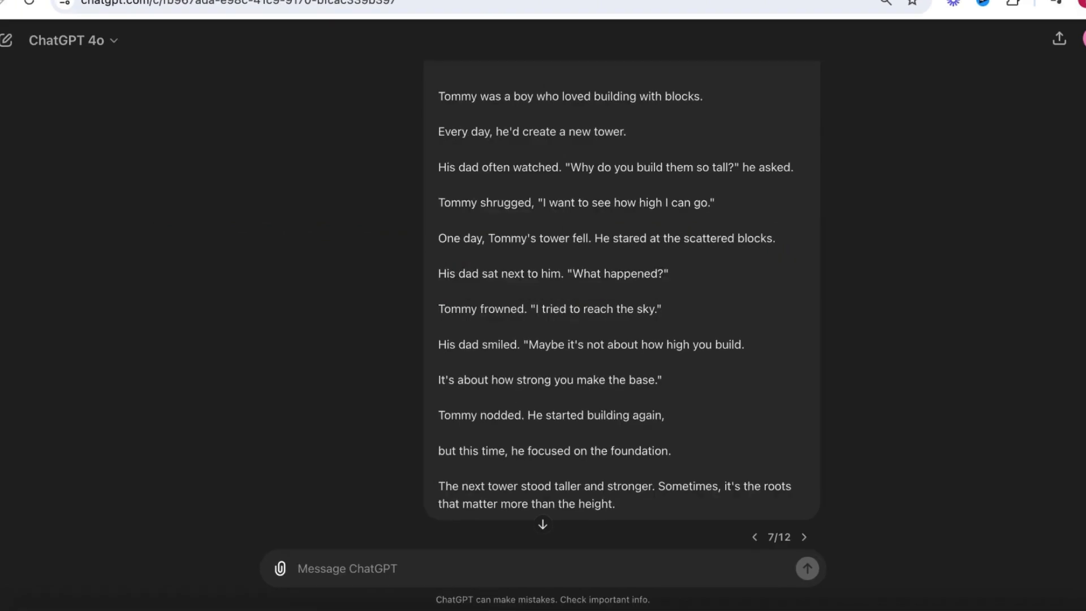
{"action": "scroll", "coordinate": [543, 305], "scroll_direction": "down", "scroll_amount": 15}
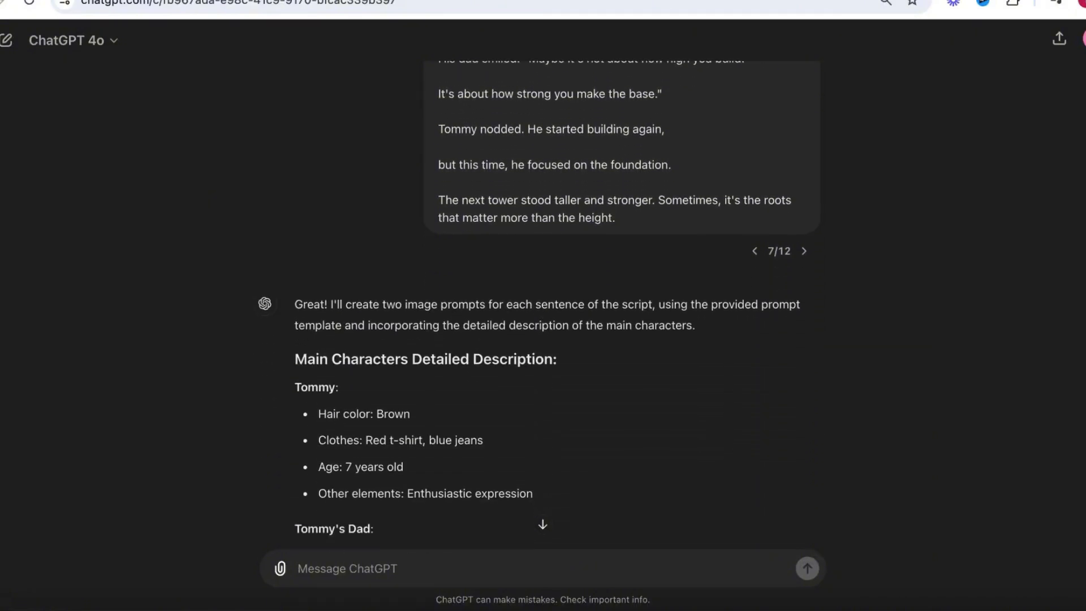
{"action": "scroll", "coordinate": [544, 306], "scroll_direction": "down", "scroll_amount": 10}
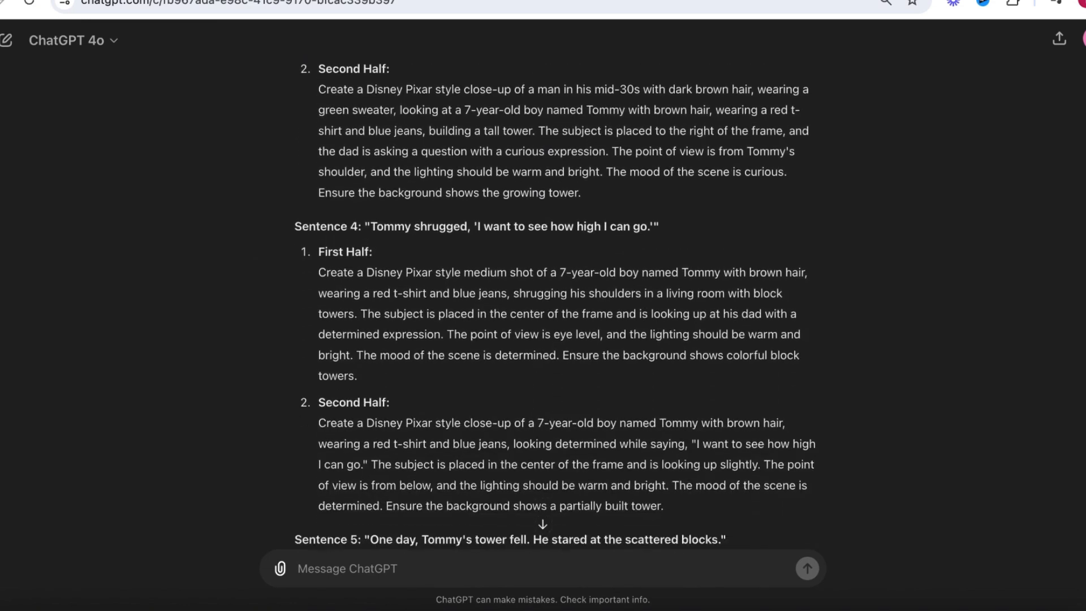
{"action": "scroll", "coordinate": [1082, 286], "scroll_direction": "down", "scroll_amount": 10}
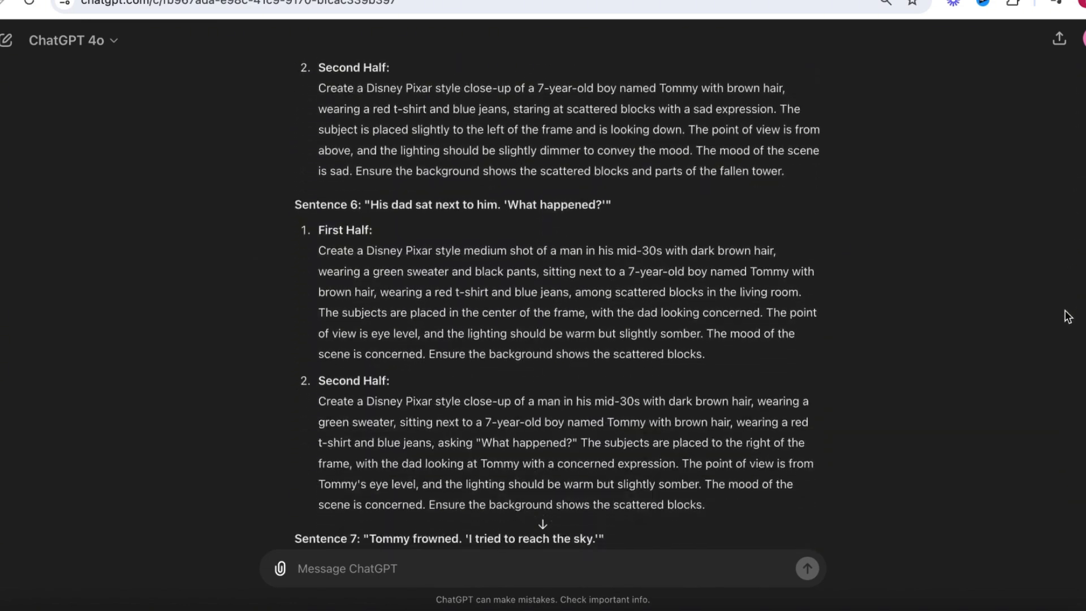
{"action": "scroll", "coordinate": [1048, 348], "scroll_direction": "down", "scroll_amount": 8}
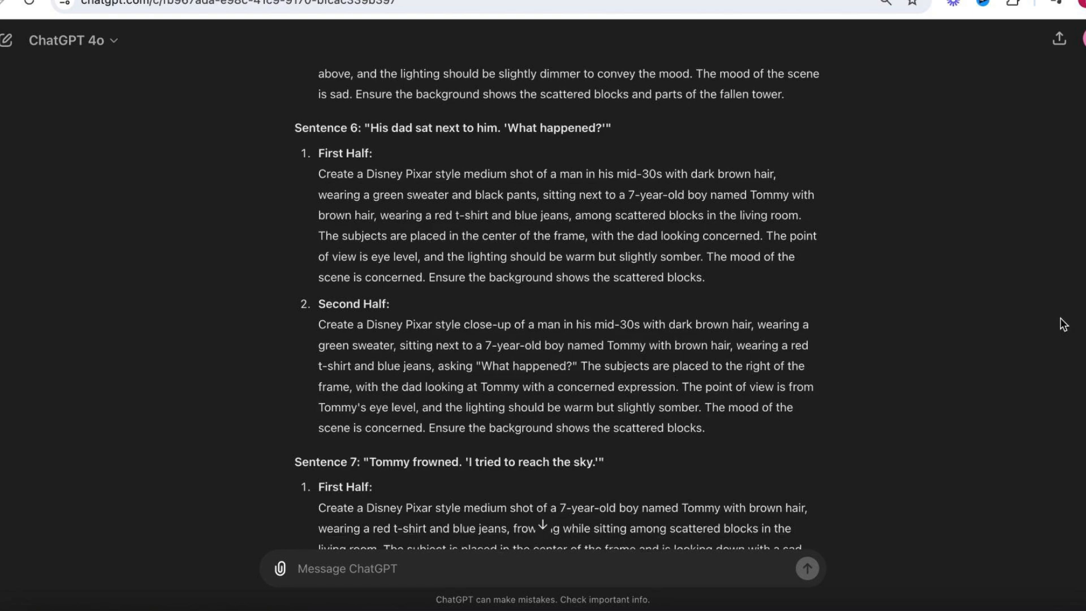
{"action": "scroll", "coordinate": [1060, 323], "scroll_direction": "down", "scroll_amount": 2}
{"action": "scroll", "coordinate": [1053, 340], "scroll_direction": "down", "scroll_amount": 15}
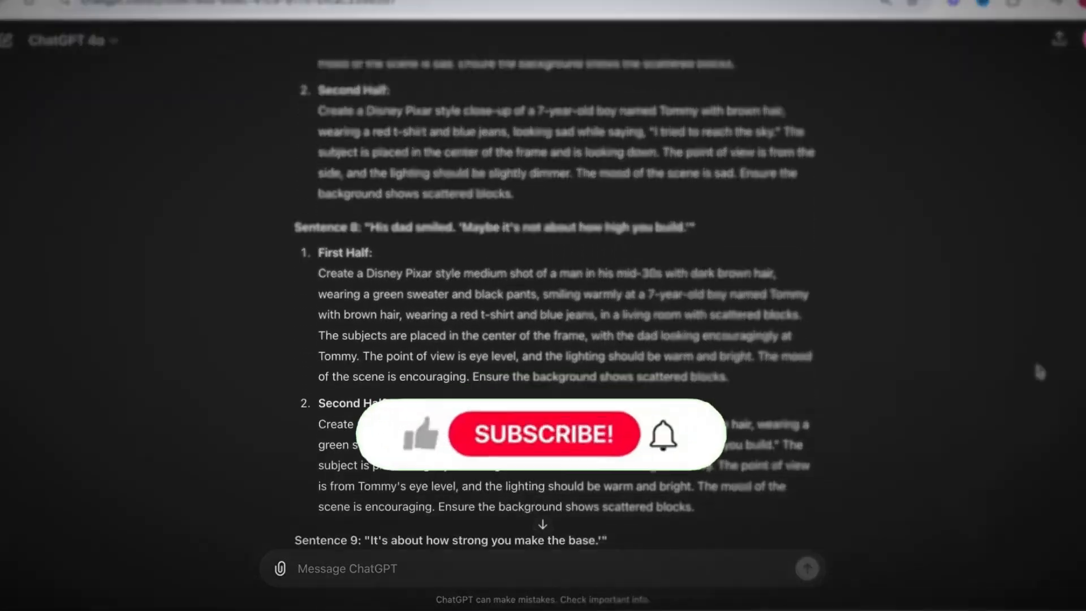
{"action": "scroll", "coordinate": [1028, 401], "scroll_direction": "down", "scroll_amount": 12}
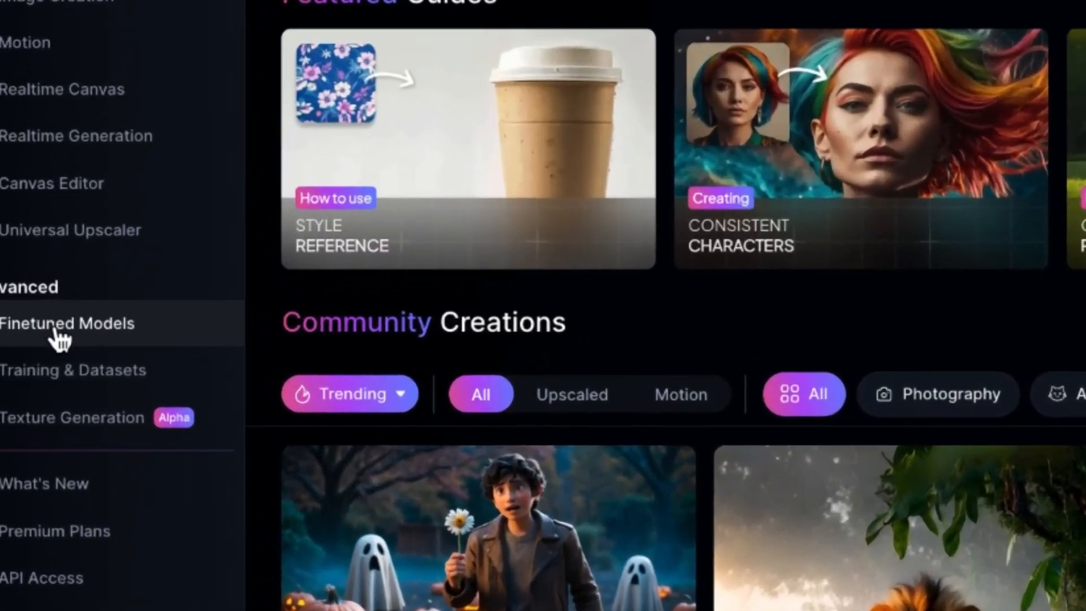
Switch to Leonardo.Ai, pick the 3D Animation Style finetuned model for image generation and turn Alchemy off
{"action": "left_click", "coordinate": [6, 353]}
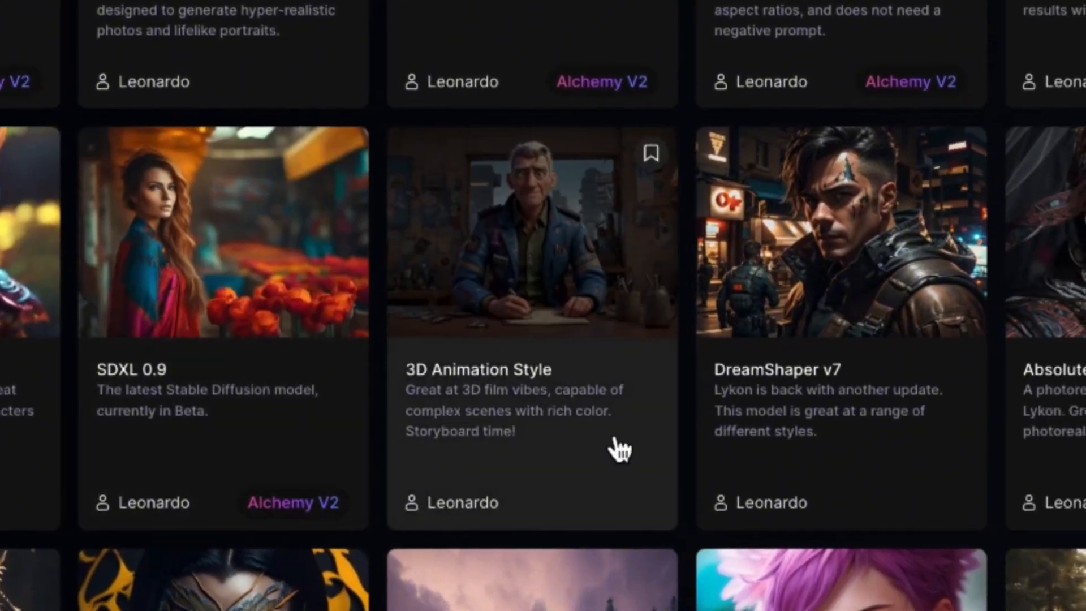
{"action": "left_click", "coordinate": [620, 450]}
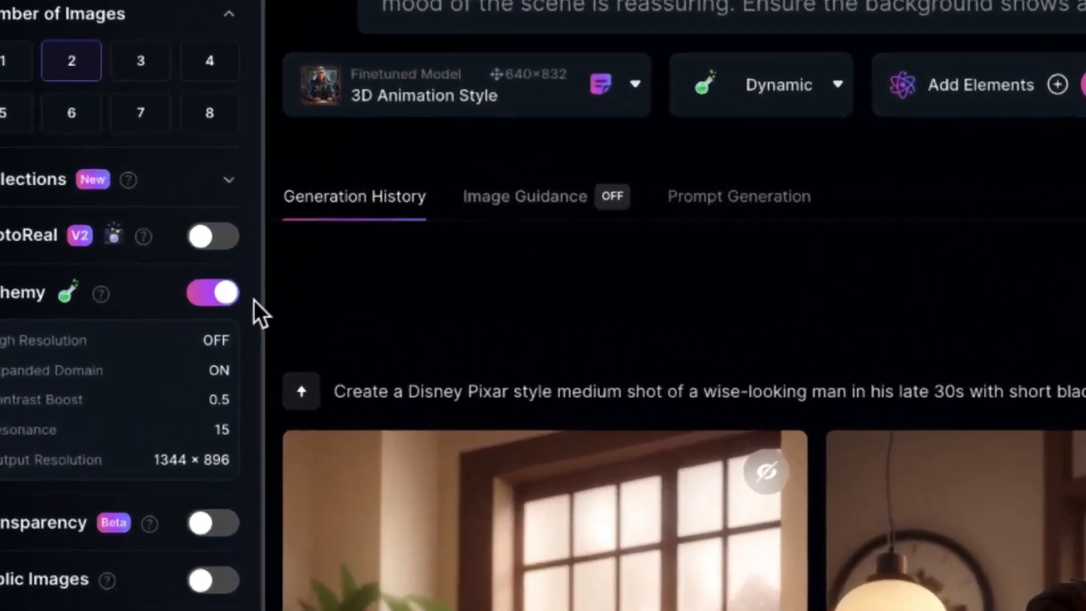
{"action": "left_click", "coordinate": [232, 300]}
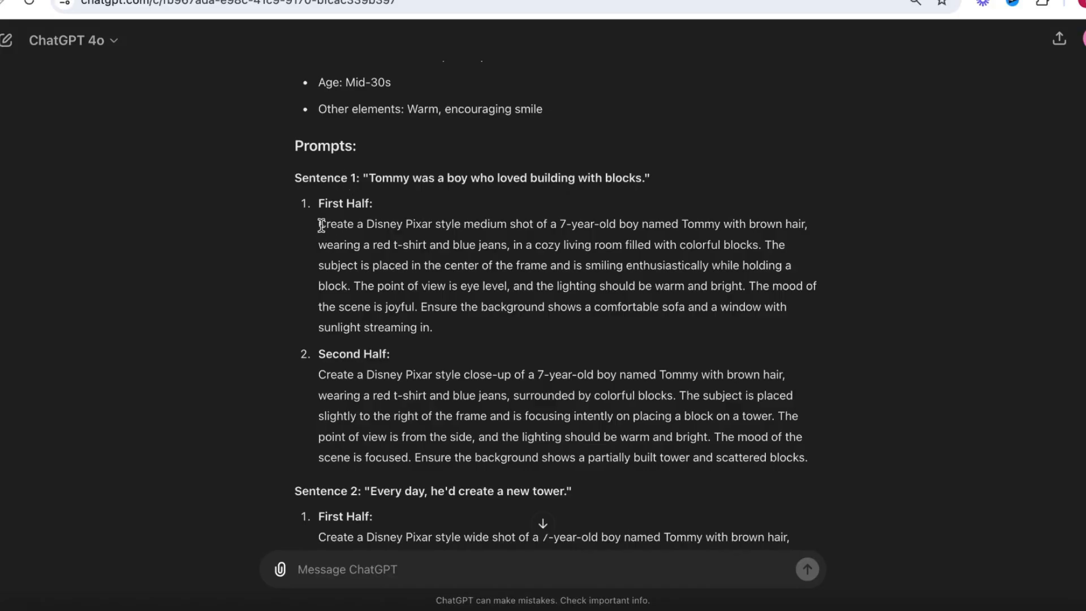
Copy the first-half image prompt of Sentence 1 from ChatGPT, replace the Leonardo.Ai prompt with it and generate two images
{"action": "left_click_drag", "start_coordinate": [321, 224], "coordinate": [437, 325]}
{"action": "key", "text": "ctrl+c"}
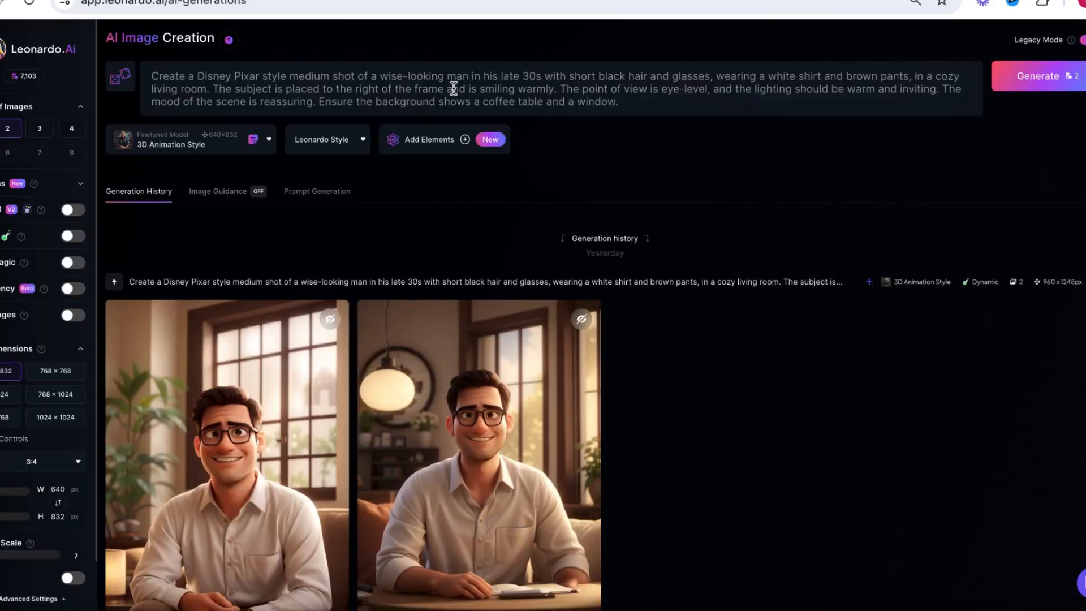
{"action": "key", "text": "ctrl+a"}
{"action": "key", "text": "ctrl+v"}
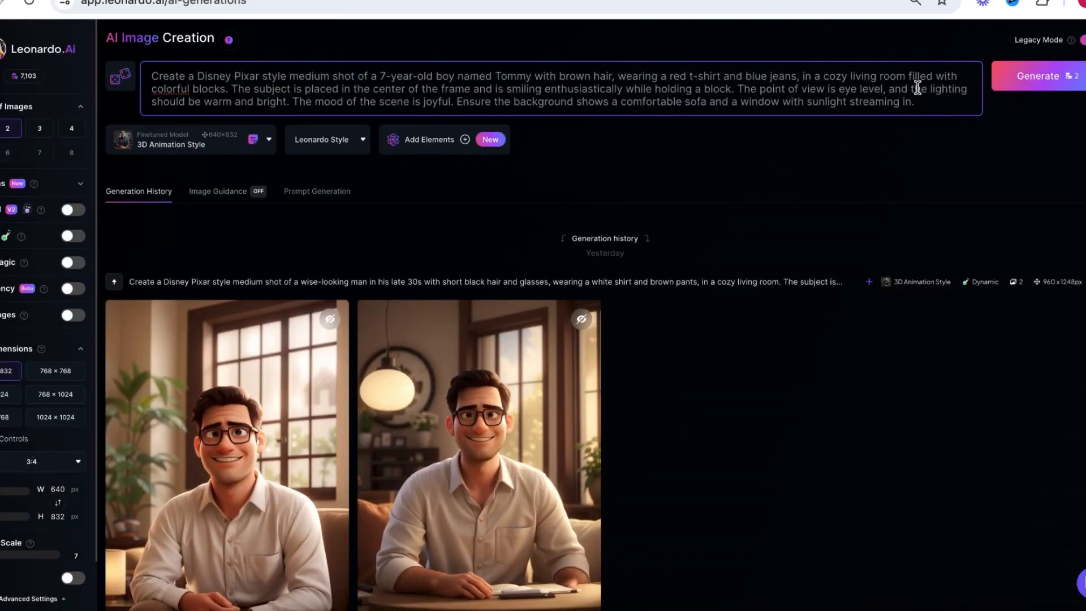
{"action": "left_click", "coordinate": [1046, 85]}
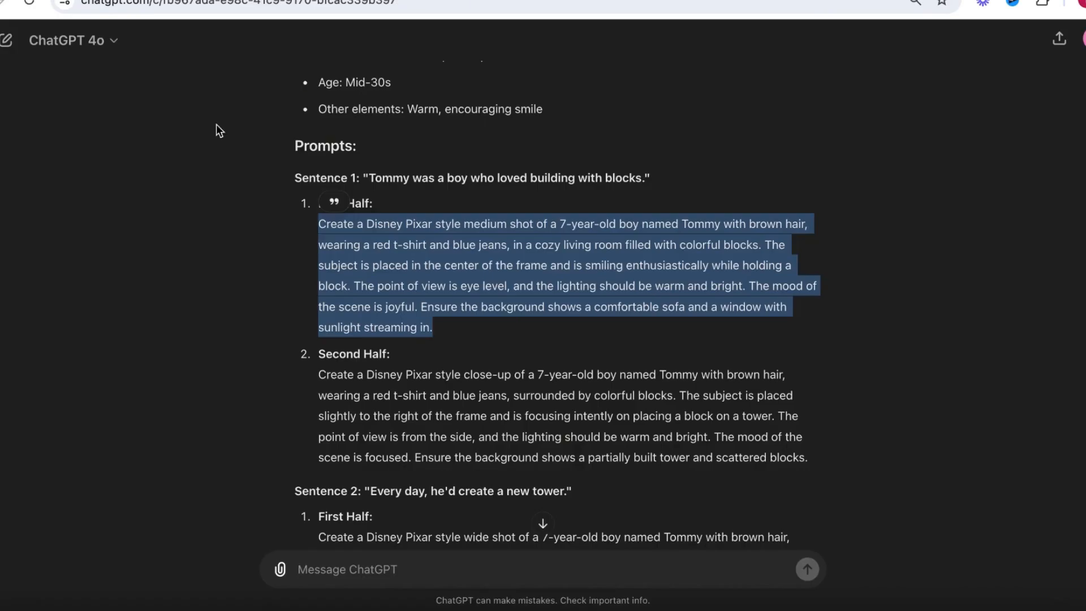
Copy the second-half image prompt of Sentence 1 from ChatGPT and replace the Leonardo.Ai prompt with it
{"action": "left_click_drag", "start_coordinate": [317, 389], "coordinate": [826, 463]}
{"action": "key", "text": "ctrl+a"}
{"action": "type", "text": "Create a Disney Pixar style close-up of a 7-year-old boy named Tommy with brown hair, wearing a red t-shirt and blue jeans, surrounded by colorful blocks. The subject is placed slightly to the right of the frame and is focusing intently on placing a block on a tower. The point of view is from the side, and the lighting should be warm and bright. The mood of the scene is focused. Ensure the background shows a partially built tower and scattered blocks."}
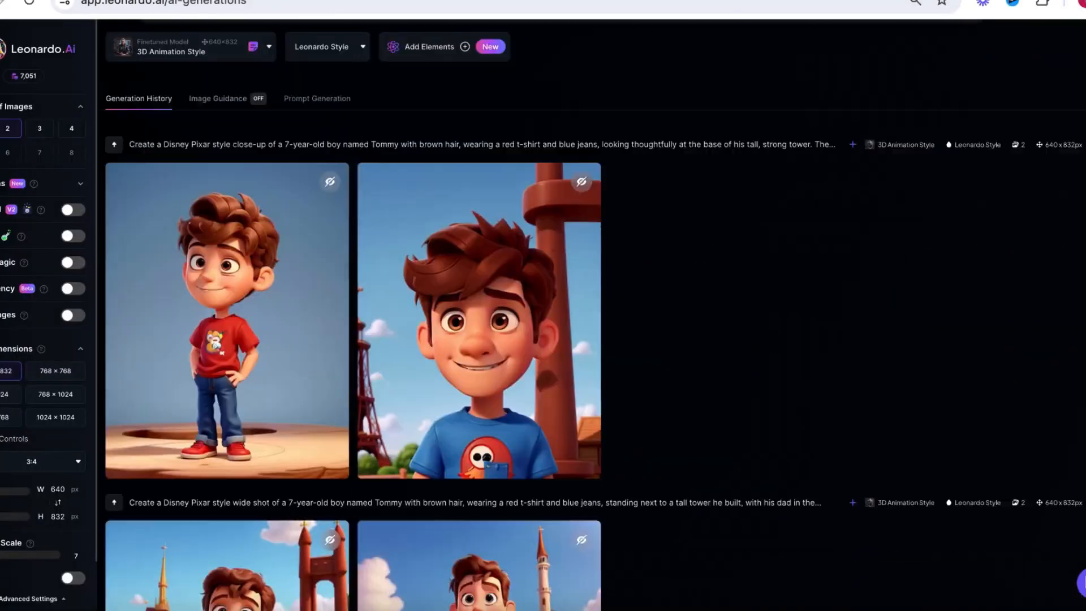
Look through the generation history to compare the images generated for the story's scenes
{"action": "scroll", "coordinate": [354, 317], "scroll_direction": "down", "scroll_amount": 3}
{"action": "scroll", "coordinate": [353, 317], "scroll_direction": "down", "scroll_amount": 7}
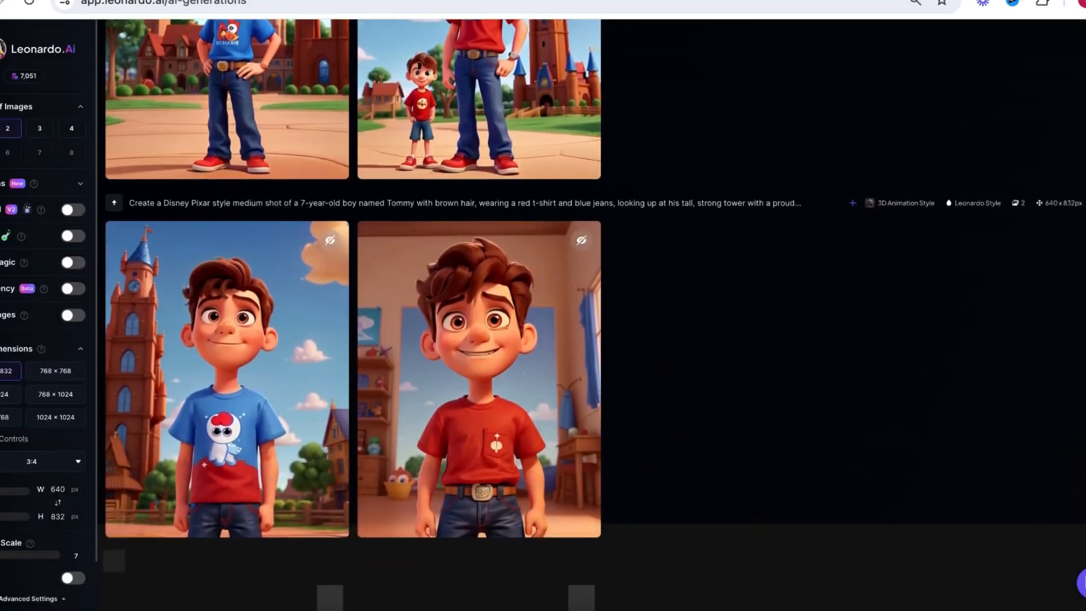
{"action": "scroll", "coordinate": [353, 317], "scroll_direction": "down", "scroll_amount": 8}
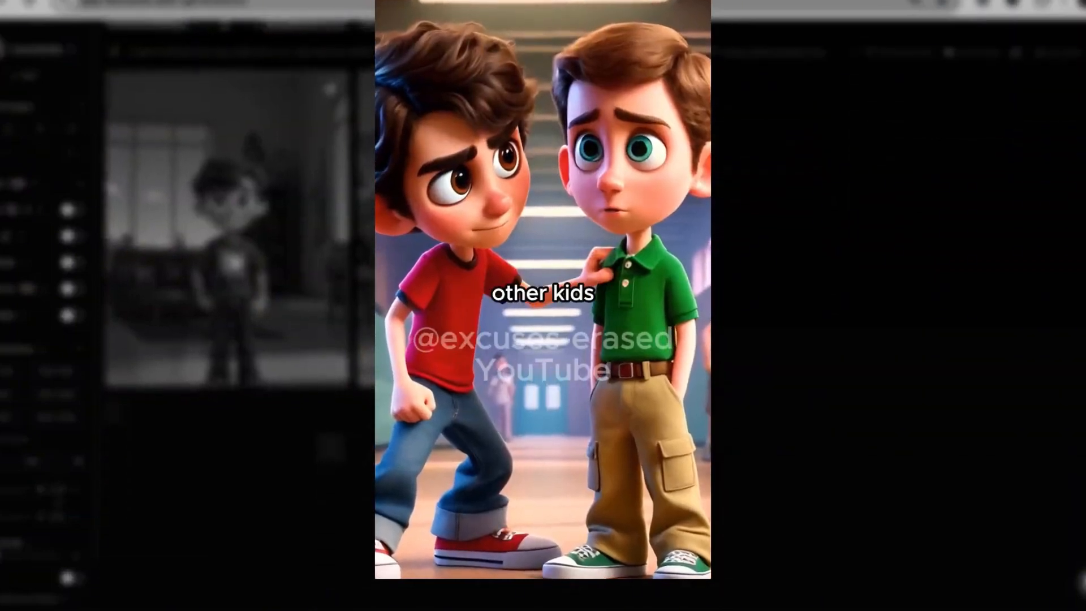
{"action": "scroll", "coordinate": [353, 317], "scroll_direction": "down", "scroll_amount": 9}
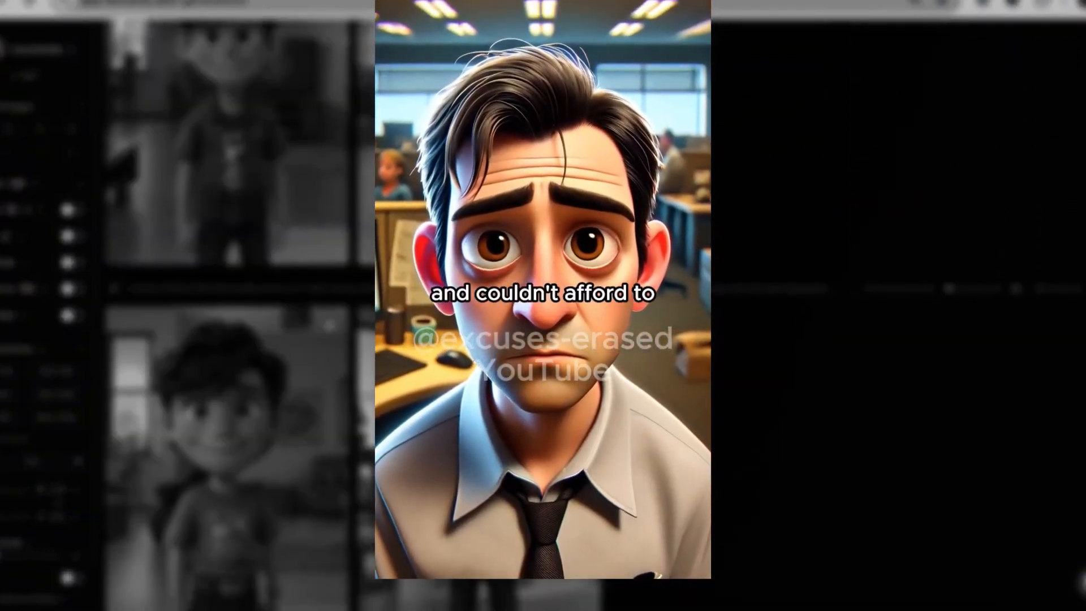
{"action": "scroll", "coordinate": [353, 317], "scroll_direction": "down", "scroll_amount": 3}
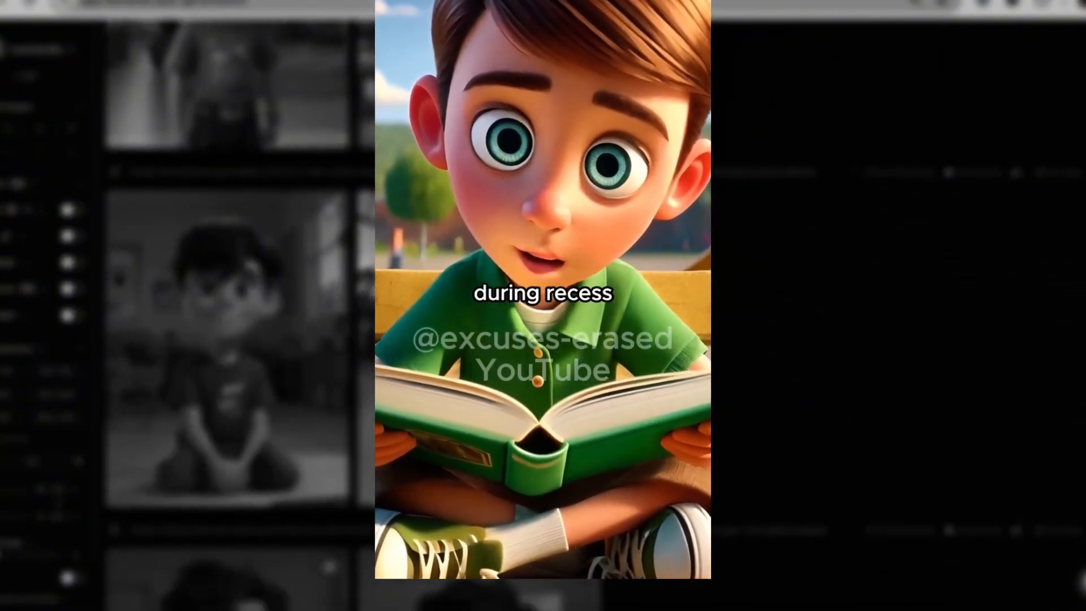
{"action": "scroll", "coordinate": [353, 317], "scroll_direction": "down", "scroll_amount": 8}
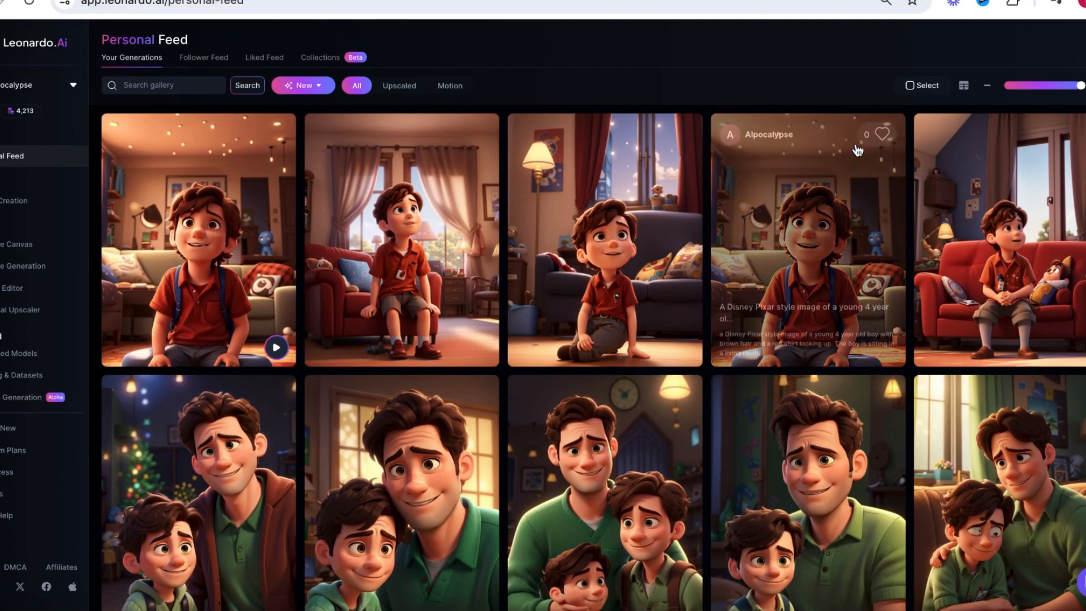
Generate a private motion video at strength 2 from the personal feed's image of the boy in a red shirt sitting in a living room
{"action": "left_click", "coordinate": [863, 216]}
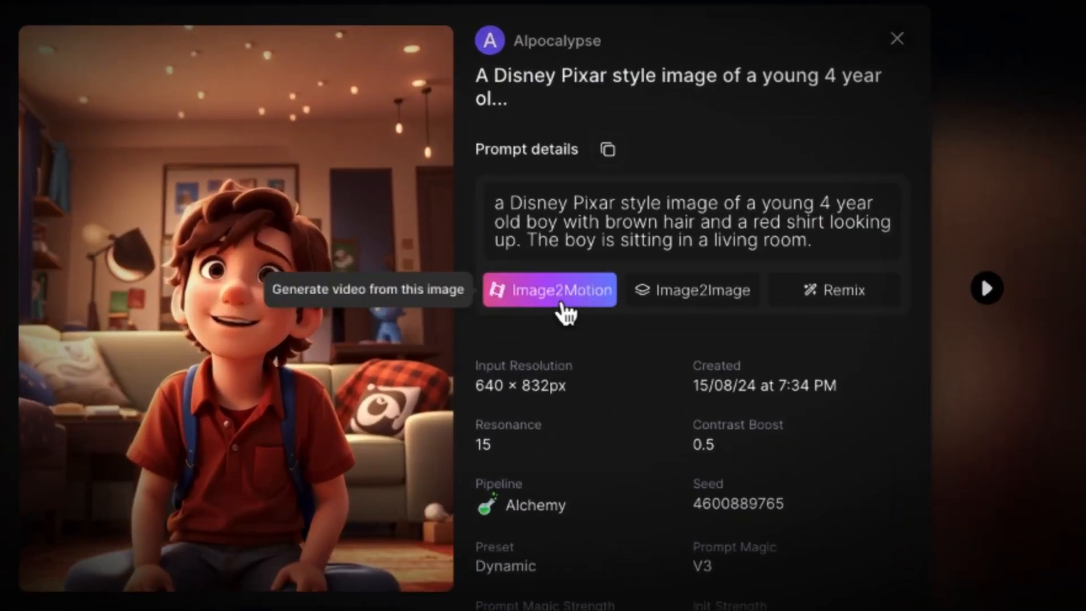
{"action": "left_click", "coordinate": [562, 303]}
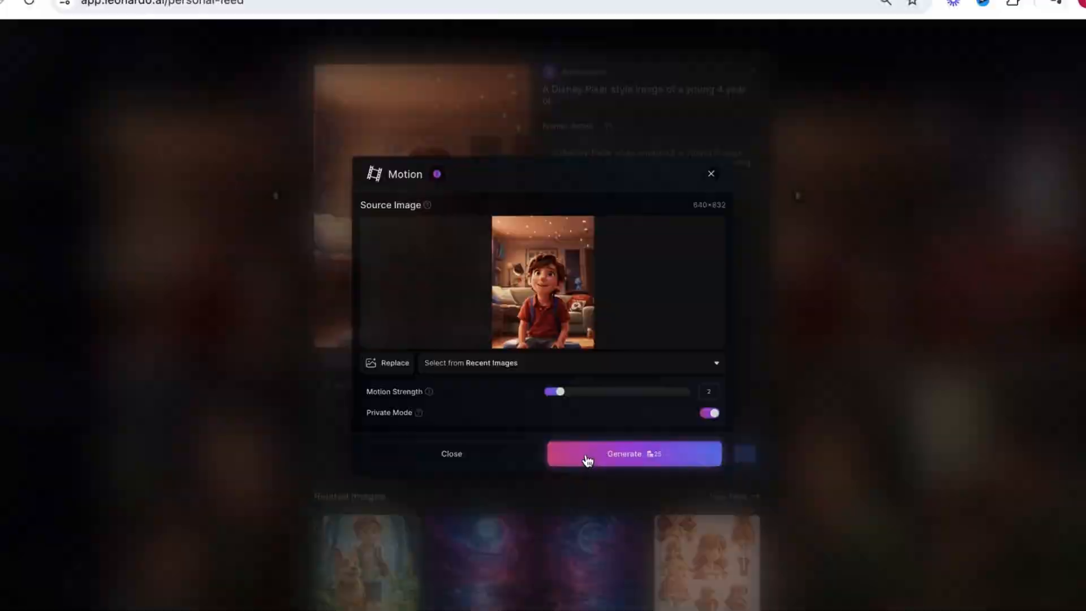
{"action": "left_click", "coordinate": [611, 505]}
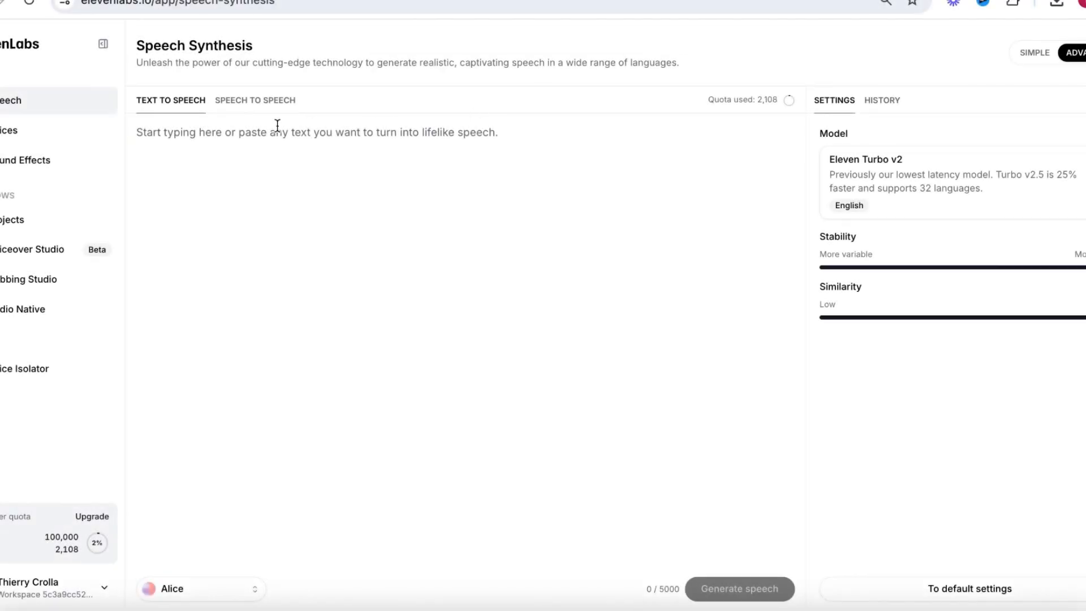
Switch to ElevenLabs and browse the community voice library for a narration voice
{"action": "left_click", "coordinate": [72, 140]}
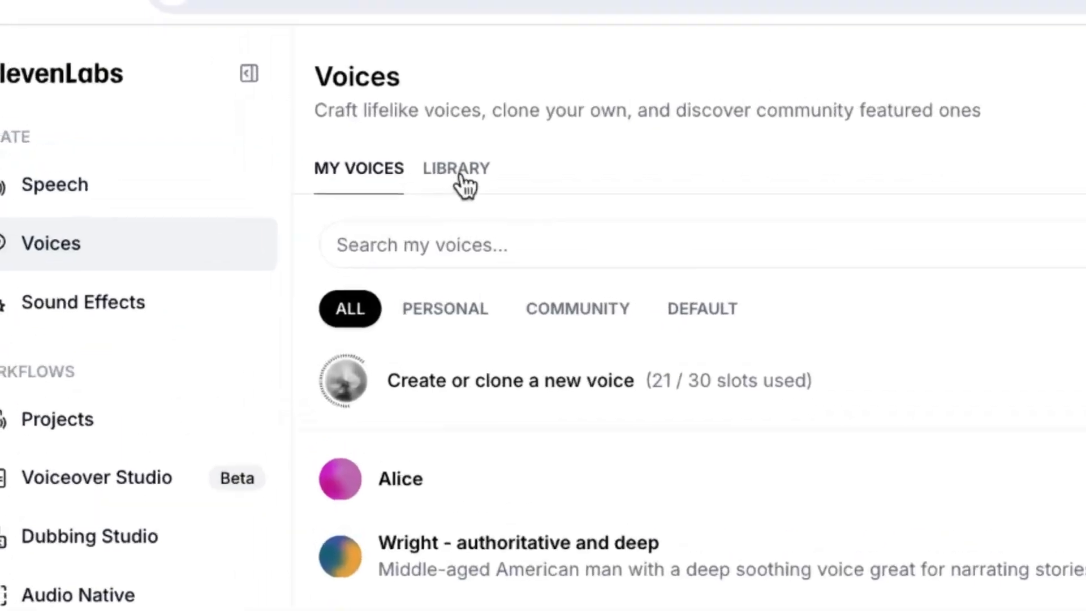
{"action": "left_click", "coordinate": [365, 132]}
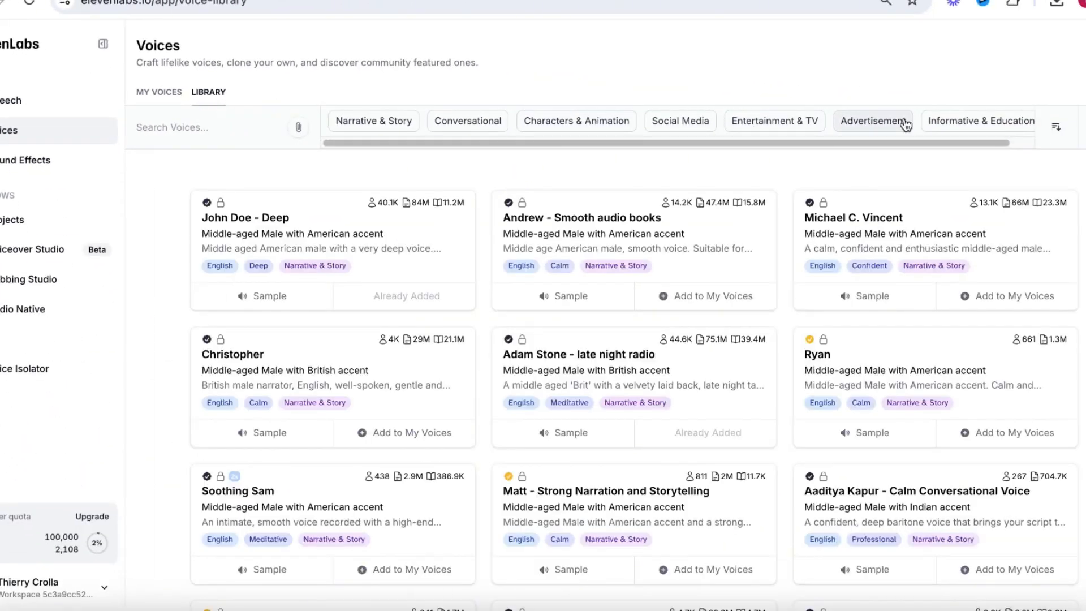
{"action": "scroll", "coordinate": [606, 362], "scroll_direction": "down", "scroll_amount": 8}
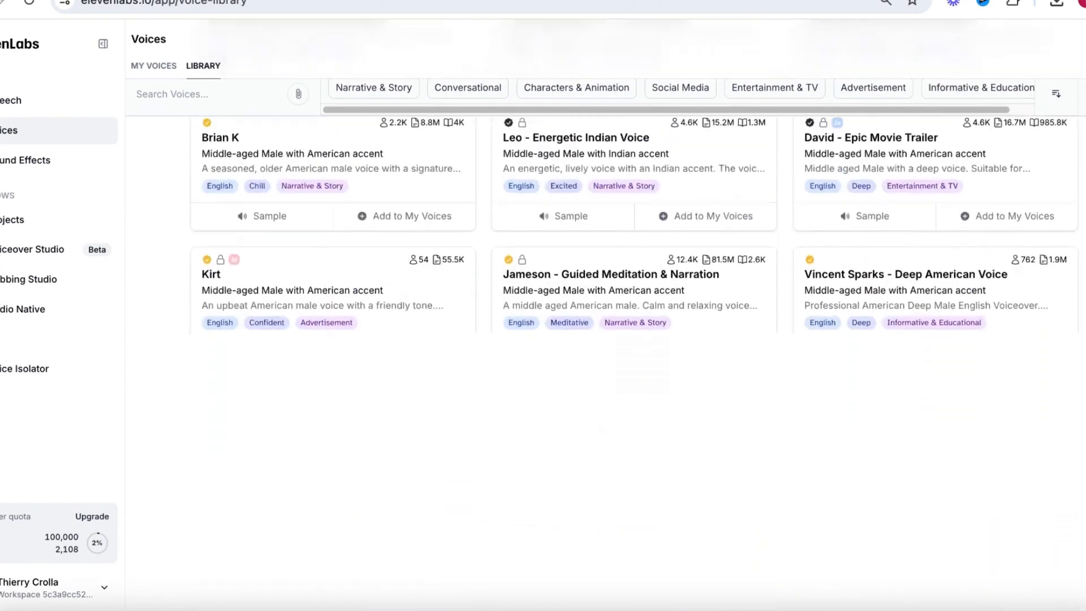
{"action": "scroll", "coordinate": [605, 362], "scroll_direction": "up", "scroll_amount": 5}
{"action": "scroll", "coordinate": [843, 340], "scroll_direction": "up", "scroll_amount": 5}
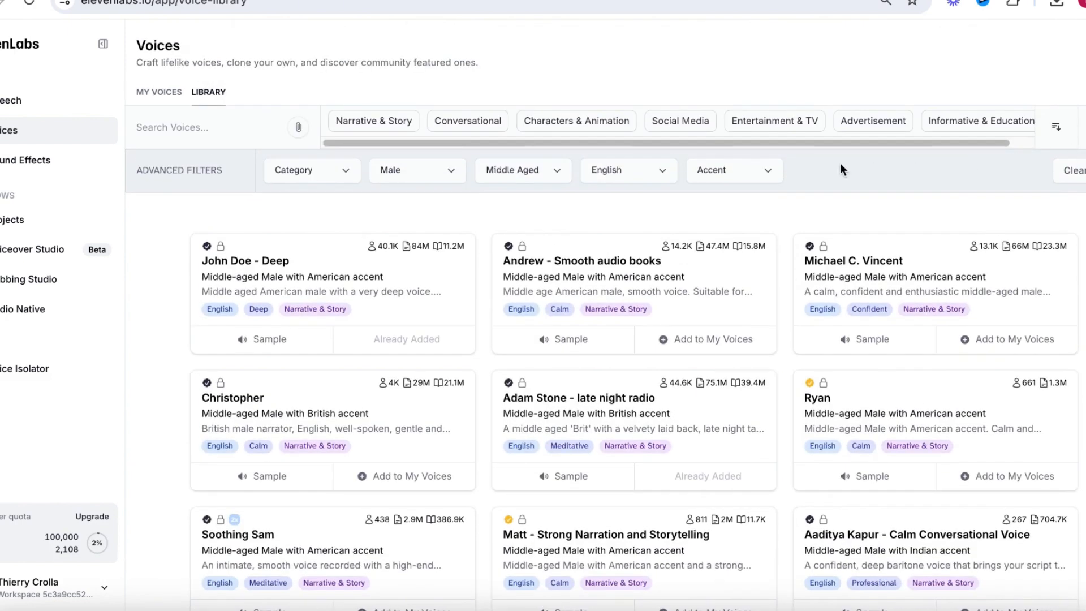
Filter the voice library with language English, age Middle Aged and gender Male
{"action": "left_click", "coordinate": [664, 176]}
{"action": "left_click", "coordinate": [647, 339]}
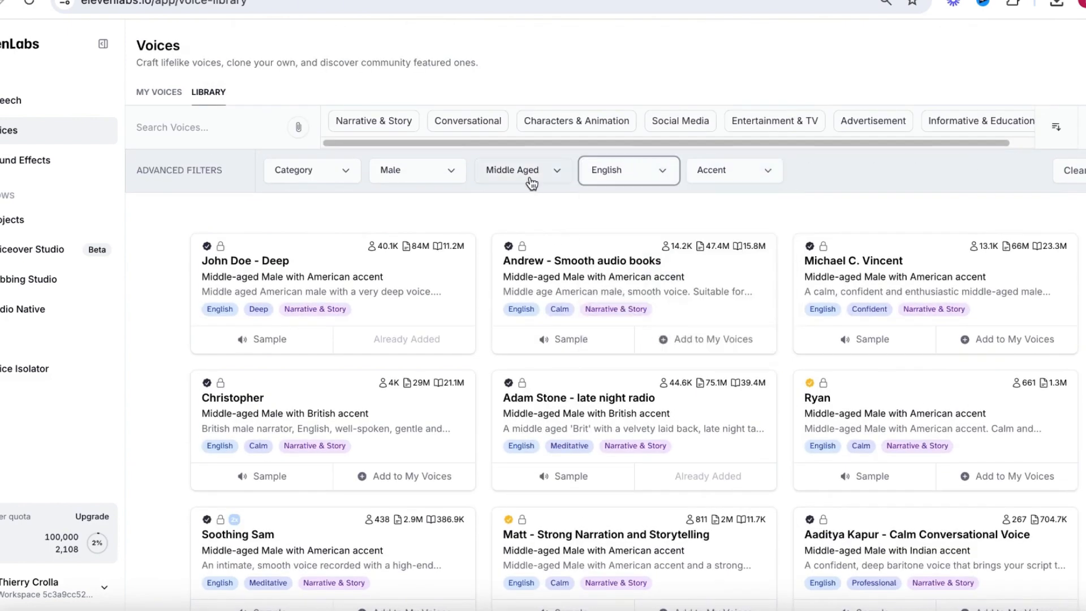
{"action": "left_click", "coordinate": [529, 176]}
{"action": "left_click", "coordinate": [537, 240]}
{"action": "left_click", "coordinate": [417, 176]}
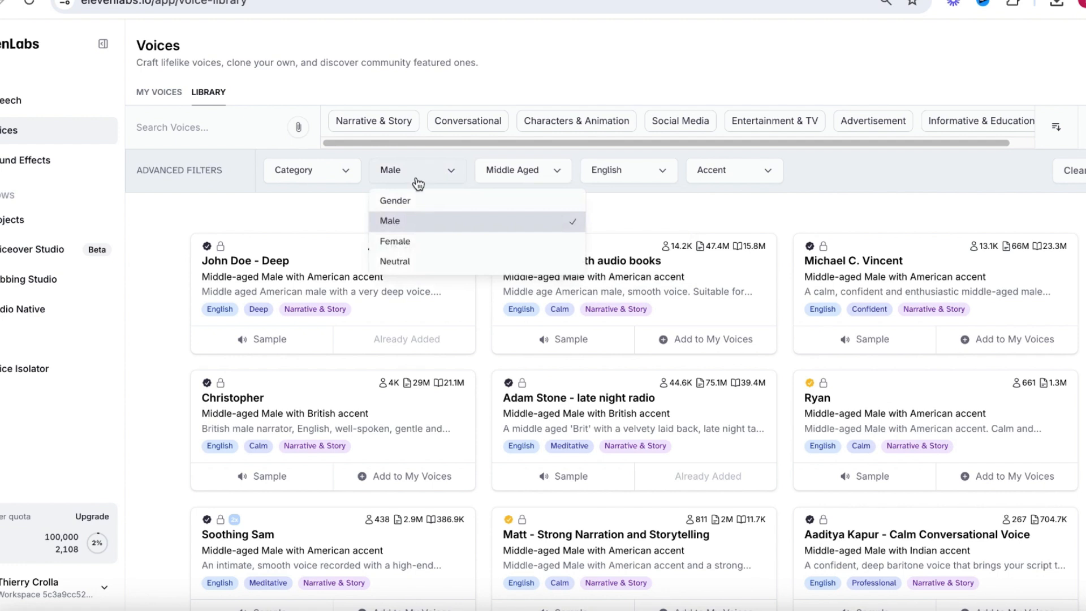
{"action": "left_click", "coordinate": [417, 221]}
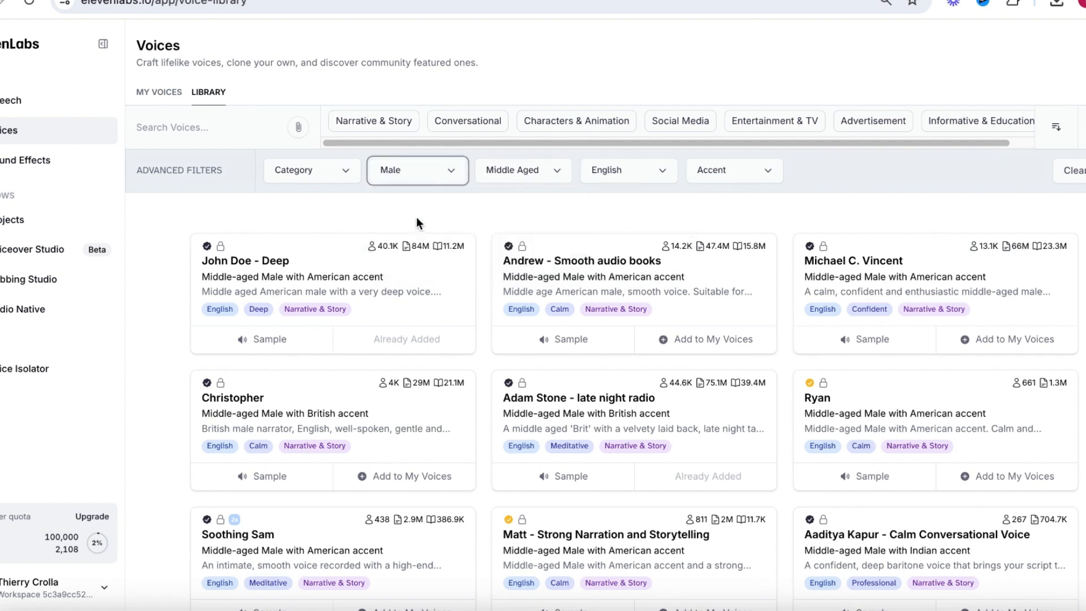
Enter the full Tommy building-blocks script as the text to speech for the Wright - authoritative and deep voice
{"action": "left_click", "coordinate": [9, 105]}
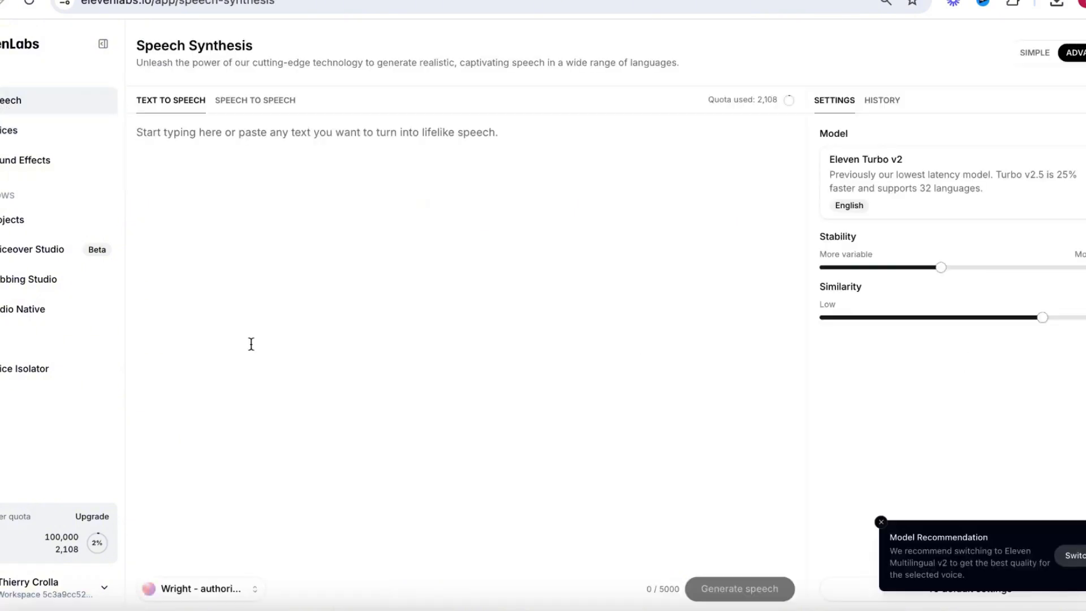
{"action": "type", "text": "Tommy was a boy who loved building with blocks. Every day, he'd create a new tower. His dad often watched. \"Why do you build them so tall?\" he asked. Tommy shrugged, \"I want to see how high I can go.\" One day, Tommy's tower fell. He stared at the scattered blocks. His dad sat next to him. \"What happened?\" Tommy frowned. \"I tried to reach the sky.\" His dad smiled. \"Maybe it's not about how high you build. It's about how strong you make the base.\" Tommy nodded. He started building again, but this time, he focused on the foundation. The next tower stood taller and stronger. Sometimes, it's the roots that matter more than the height."}
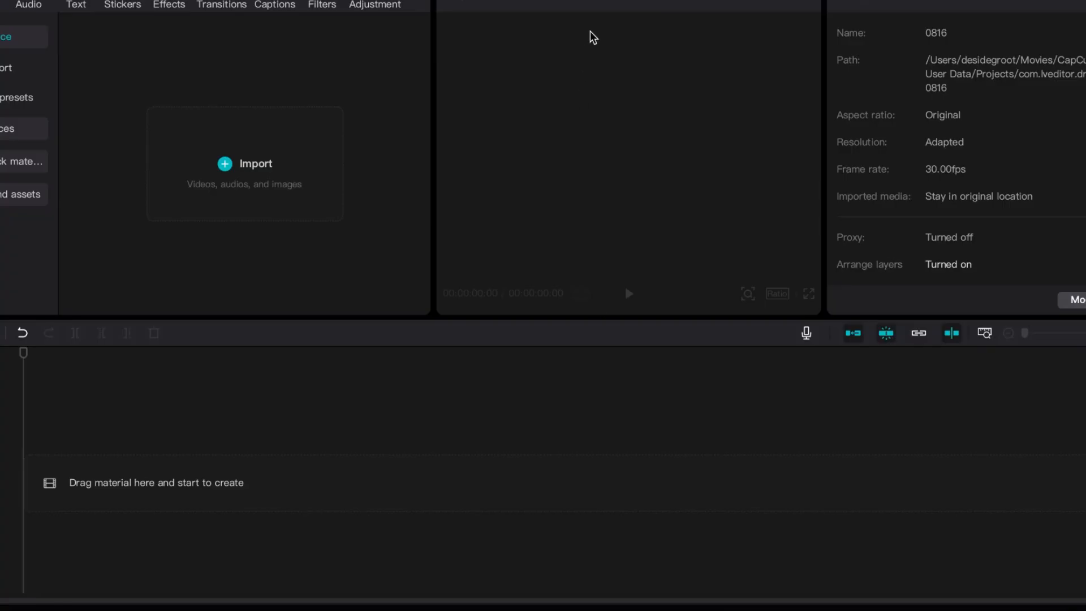
Switch to CapCut, import the generated video clips and the voiceover audio into the project, and check the imported media
{"action": "left_click_drag", "start_coordinate": [589, 37], "coordinate": [270, 151]}
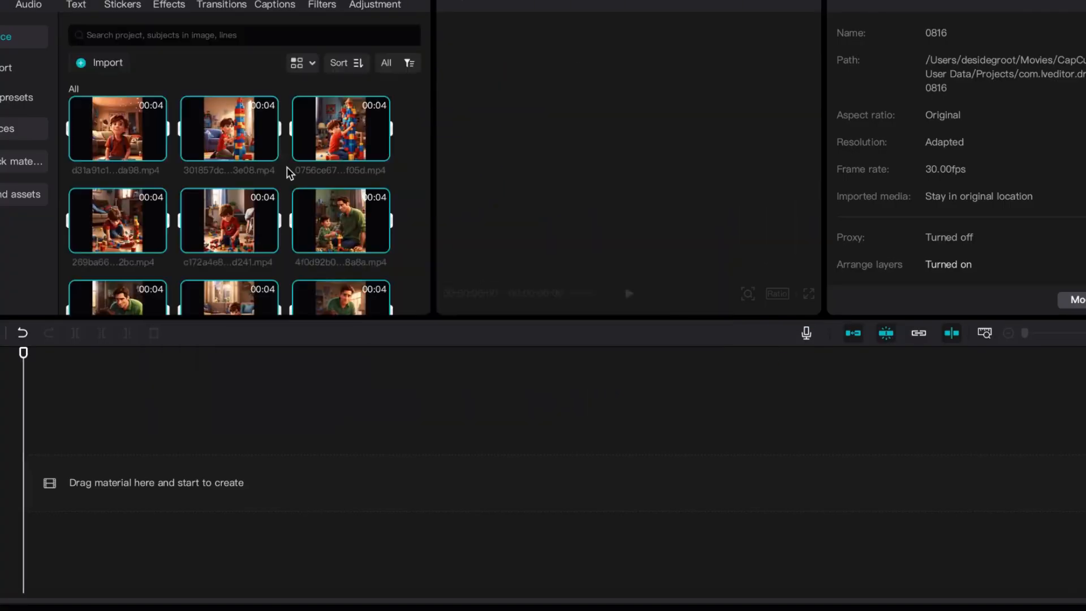
{"action": "scroll", "coordinate": [406, 138], "scroll_direction": "down", "scroll_amount": 5}
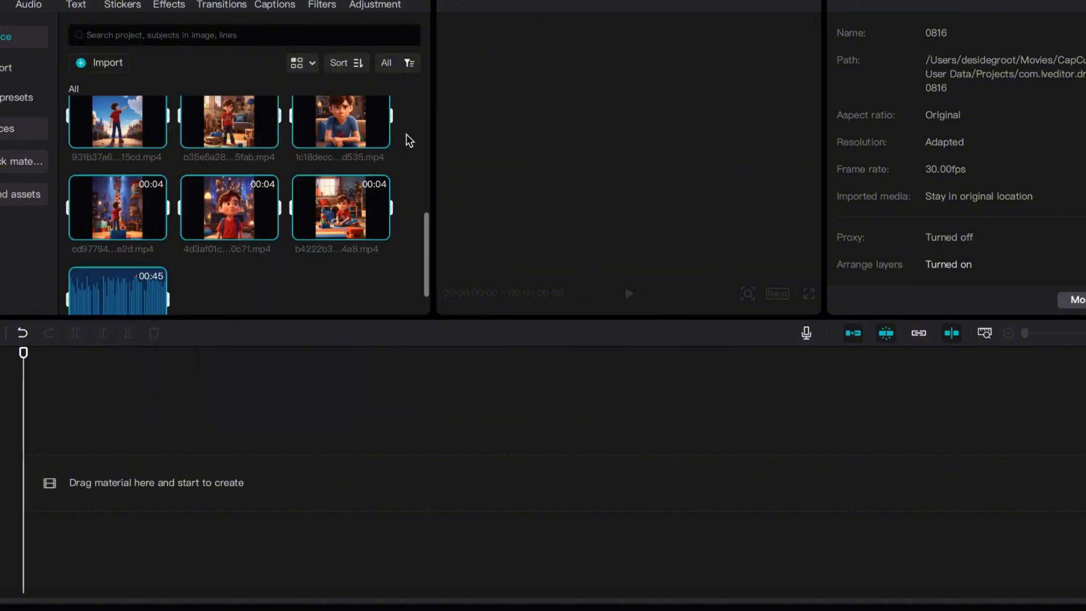
Place the ElevenLabs voiceover at the start of the timeline, then cut out the silence after its first phrase and close the gap
{"action": "left_click_drag", "start_coordinate": [118, 257], "coordinate": [120, 532]}
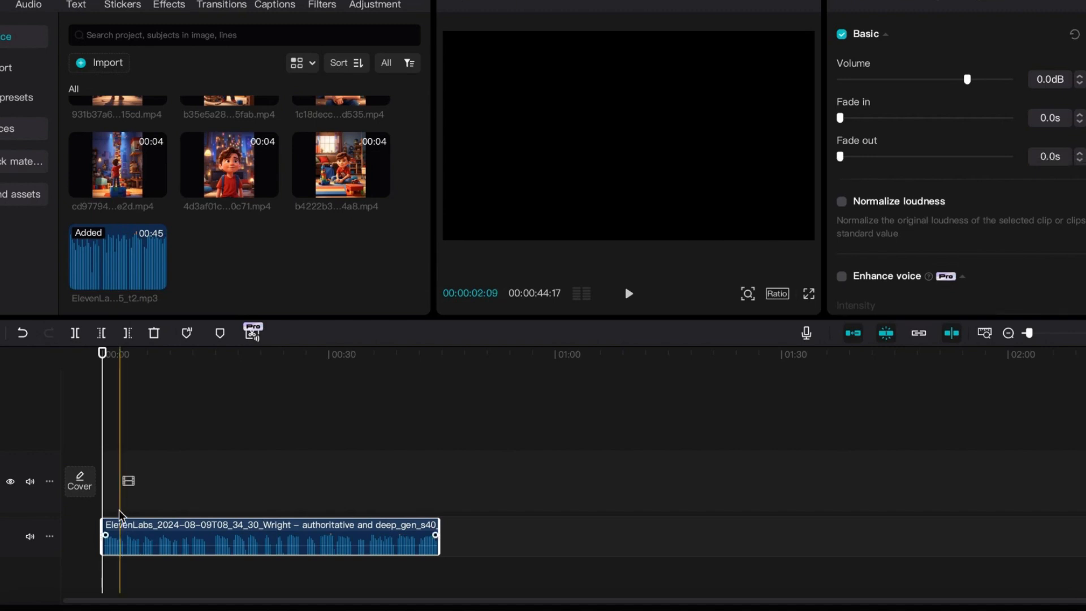
{"action": "left_click", "coordinate": [1083, 333]}
{"action": "left_click", "coordinate": [1082, 334]}
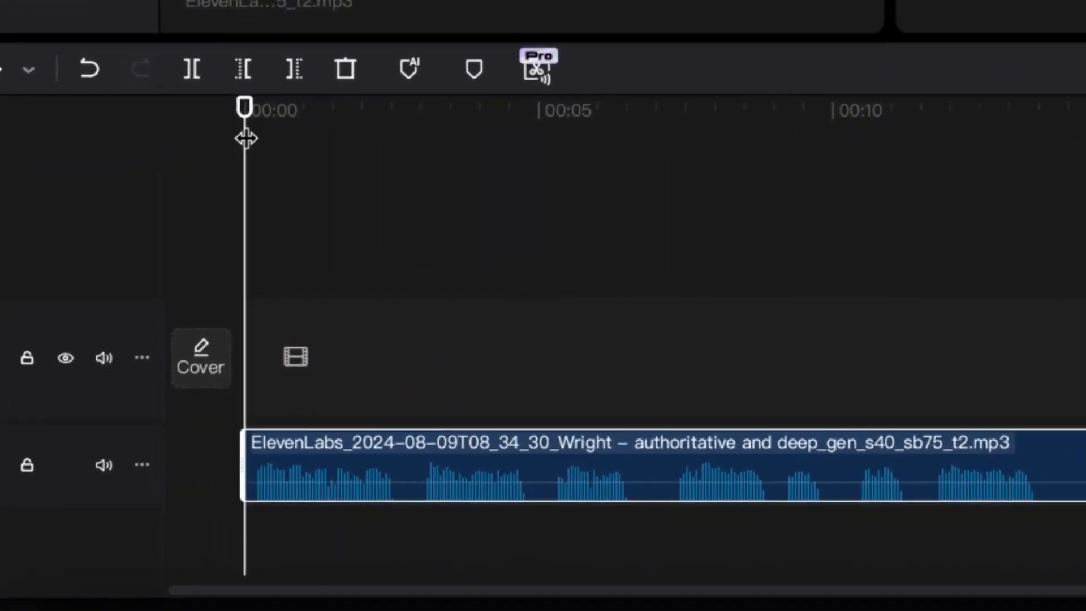
{"action": "left_click_drag", "start_coordinate": [246, 139], "coordinate": [395, 146]}
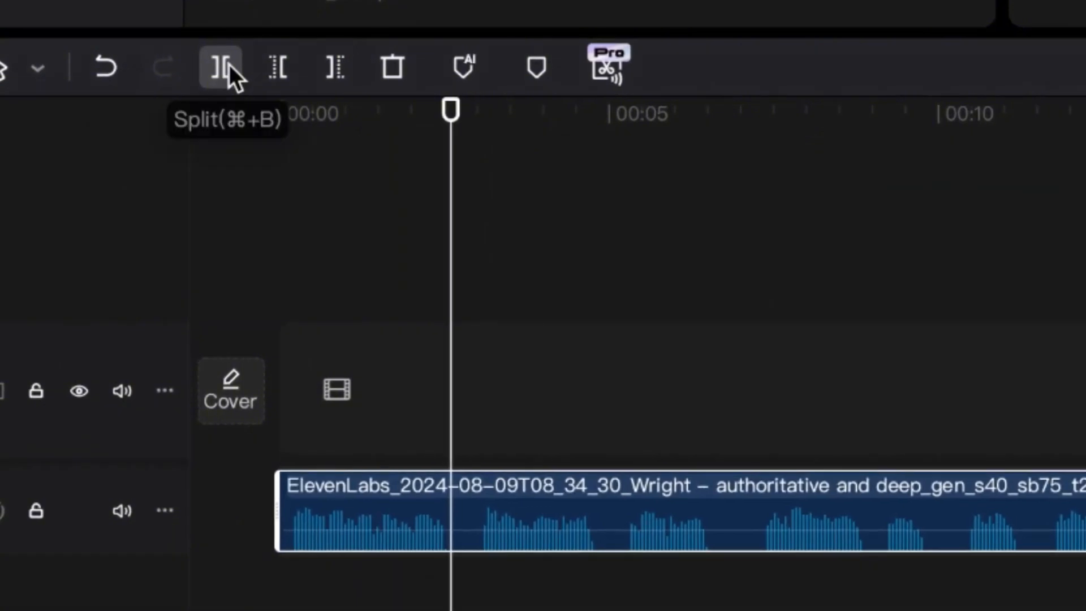
{"action": "left_click", "coordinate": [229, 65]}
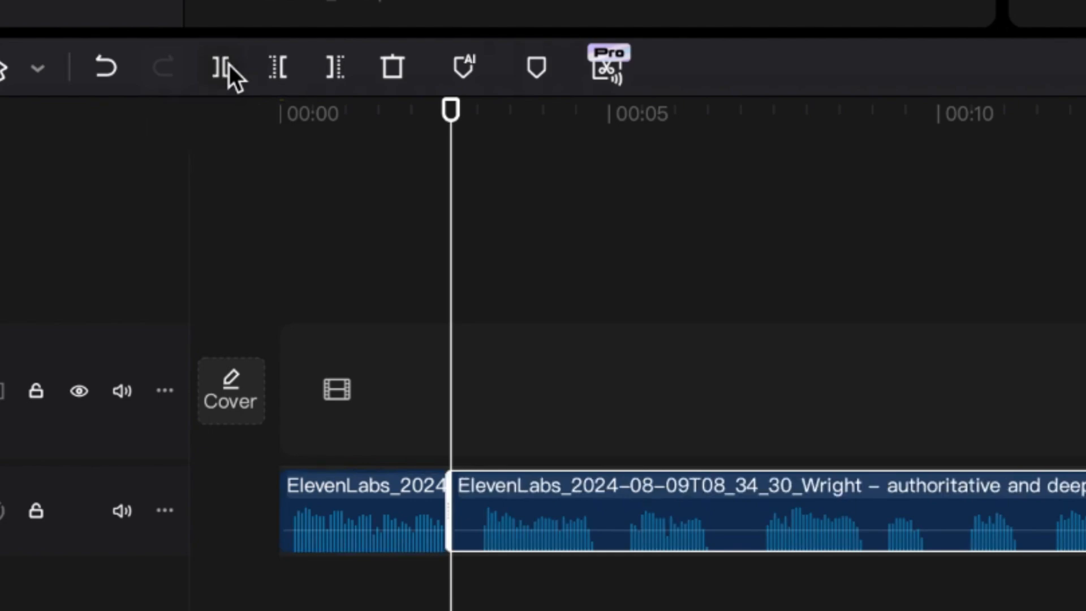
{"action": "left_click_drag", "start_coordinate": [461, 507], "coordinate": [482, 508]}
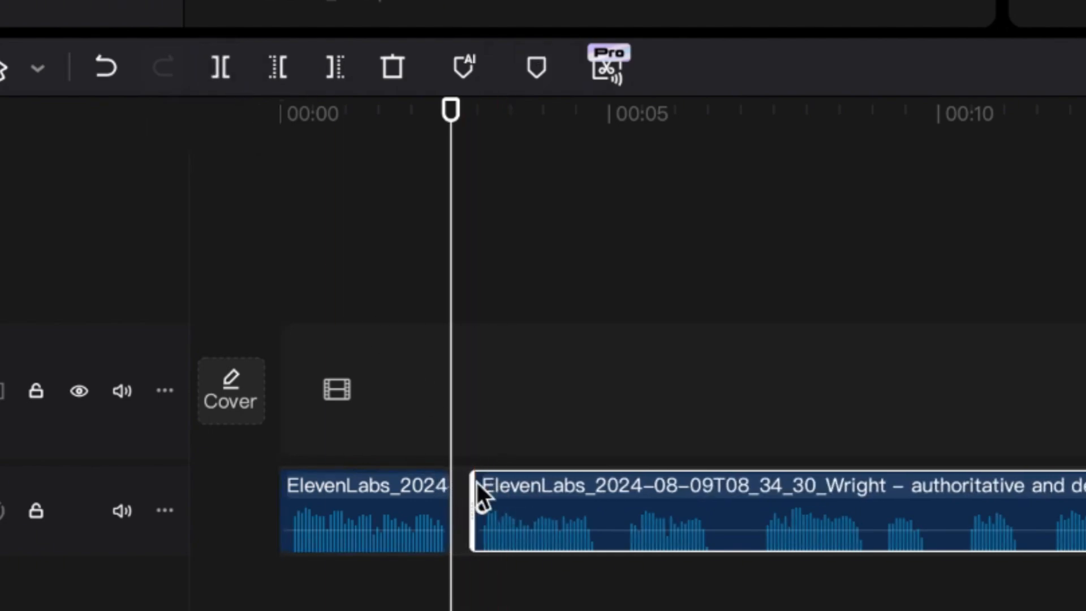
{"action": "left_click_drag", "start_coordinate": [556, 501], "coordinate": [539, 497]}
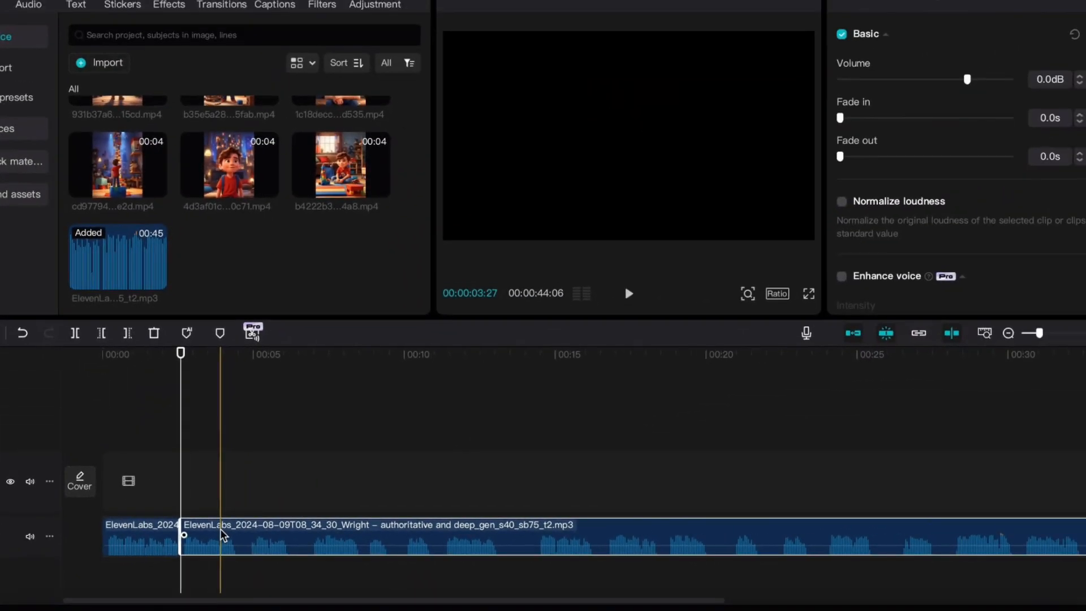
Split the rest of the voiceover at its pauses, trimming the silences and closing the gaps between all phrases
{"action": "left_click", "coordinate": [283, 504]}
{"action": "key", "text": "super+b"}
{"action": "left_click_drag", "start_coordinate": [285, 535], "coordinate": [300, 533]}
{"action": "left_click", "coordinate": [399, 504]}
{"action": "key", "text": "super+b"}
{"action": "left_click", "coordinate": [578, 450]}
{"action": "key", "text": "super+b"}
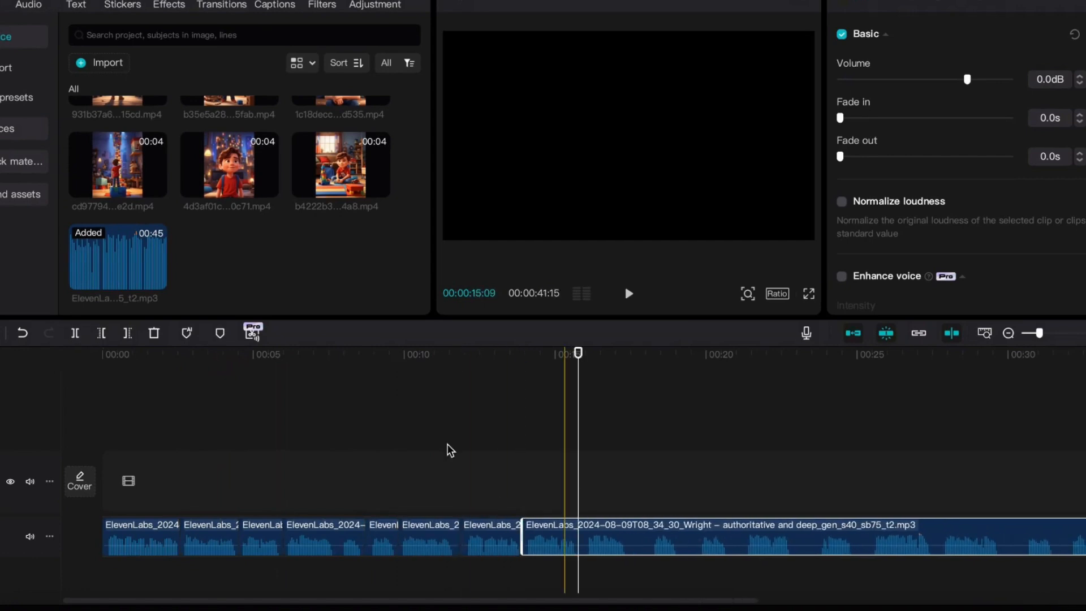
{"action": "left_click_drag", "start_coordinate": [707, 535], "coordinate": [695, 535]}
{"action": "left_click", "coordinate": [791, 478]}
{"action": "key", "text": "super+b"}
{"action": "scroll", "coordinate": [766, 478], "scroll_direction": "right", "scroll_amount": 5}
{"action": "left_click", "coordinate": [760, 478]}
{"action": "key", "text": "super+b"}
{"action": "scroll", "coordinate": [767, 478], "scroll_direction": "left", "scroll_amount": 5}
{"action": "left_click", "coordinate": [659, 430]}
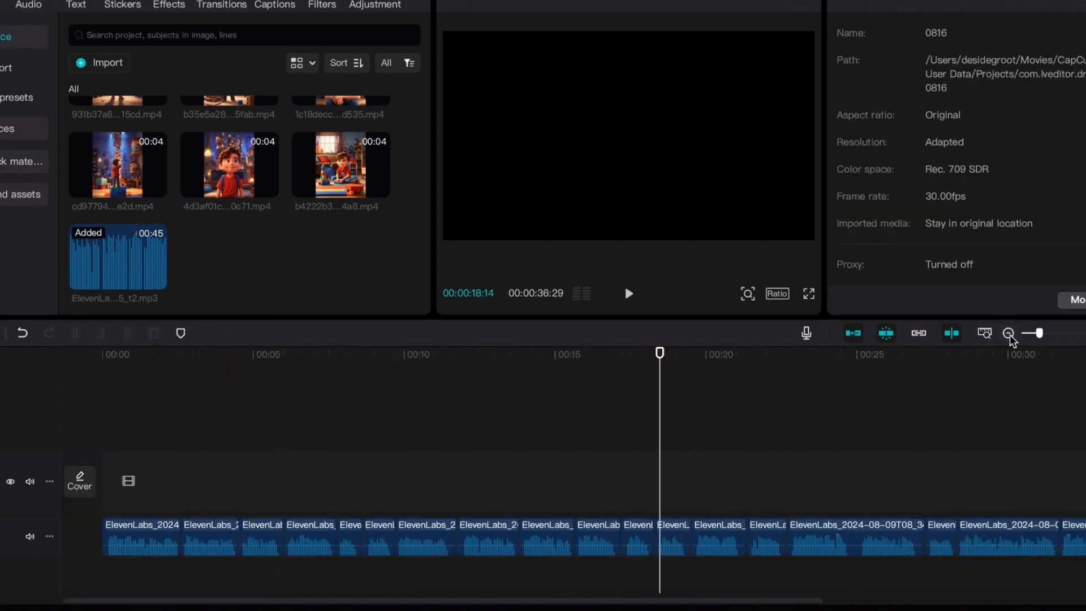
Place the clip 854ddda5 of the boy with building blocks at the start of the video track above the voiceover
{"action": "left_click", "coordinate": [1008, 333]}
{"action": "scroll", "coordinate": [369, 272], "scroll_direction": "up", "scroll_amount": 5}
{"action": "left_click_drag", "start_coordinate": [263, 181], "coordinate": [118, 473]}
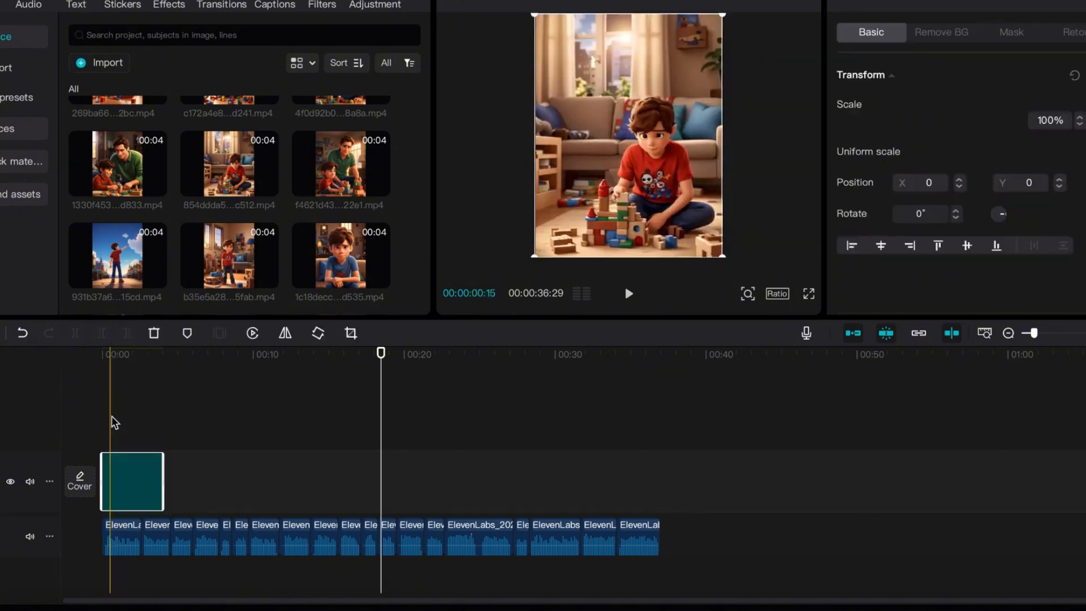
{"action": "left_click", "coordinate": [111, 420]}
{"action": "left_click", "coordinate": [119, 473]}
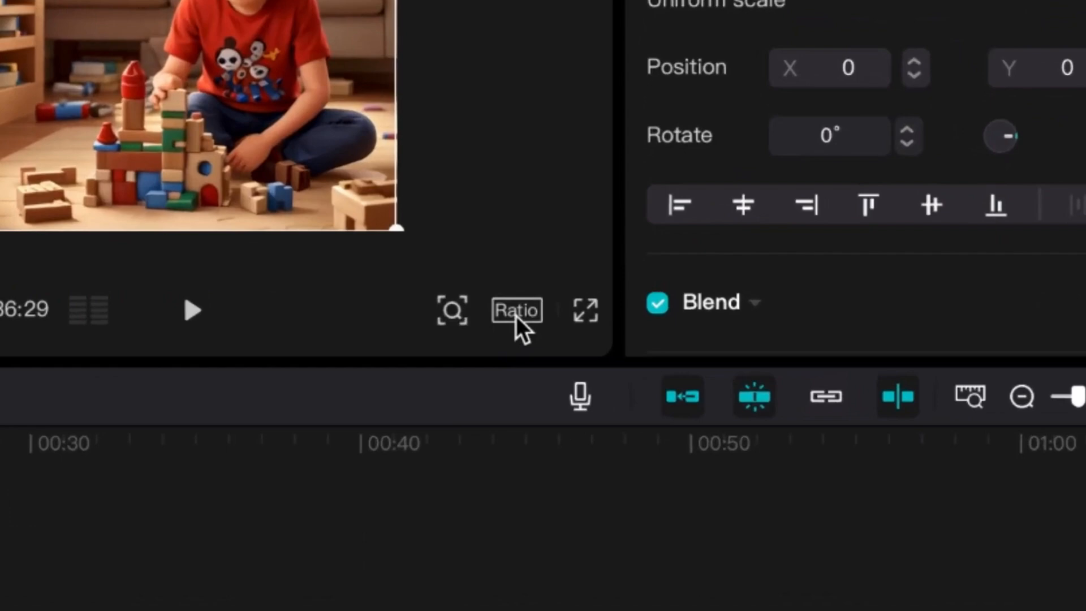
Set the project aspect ratio to 9:16 and enlarge the first clip to 136% so it fills the vertical frame
{"action": "left_click", "coordinate": [516, 310]}
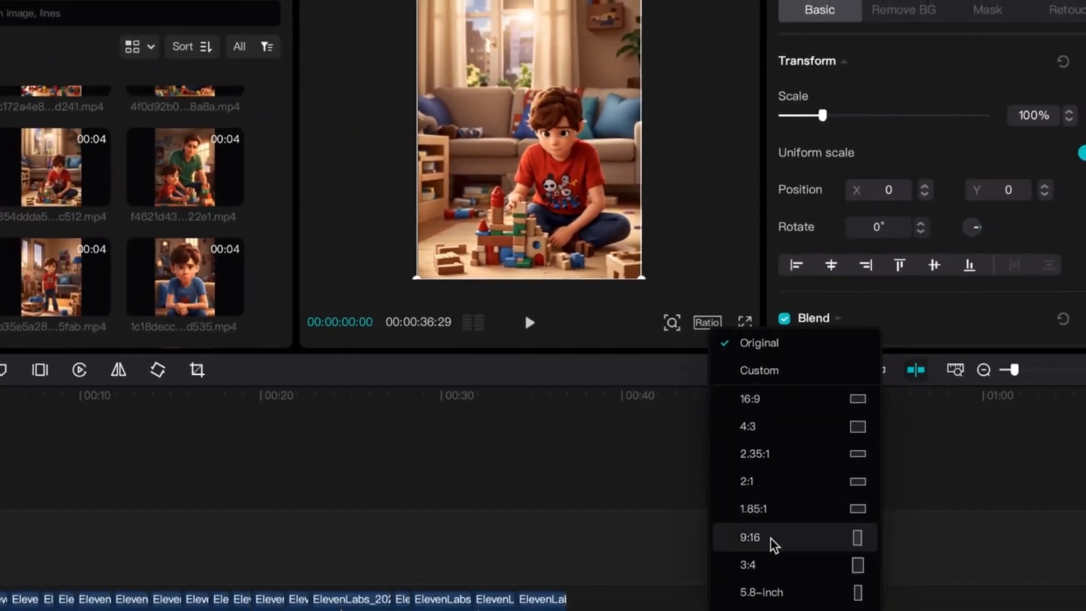
{"action": "left_click", "coordinate": [772, 540]}
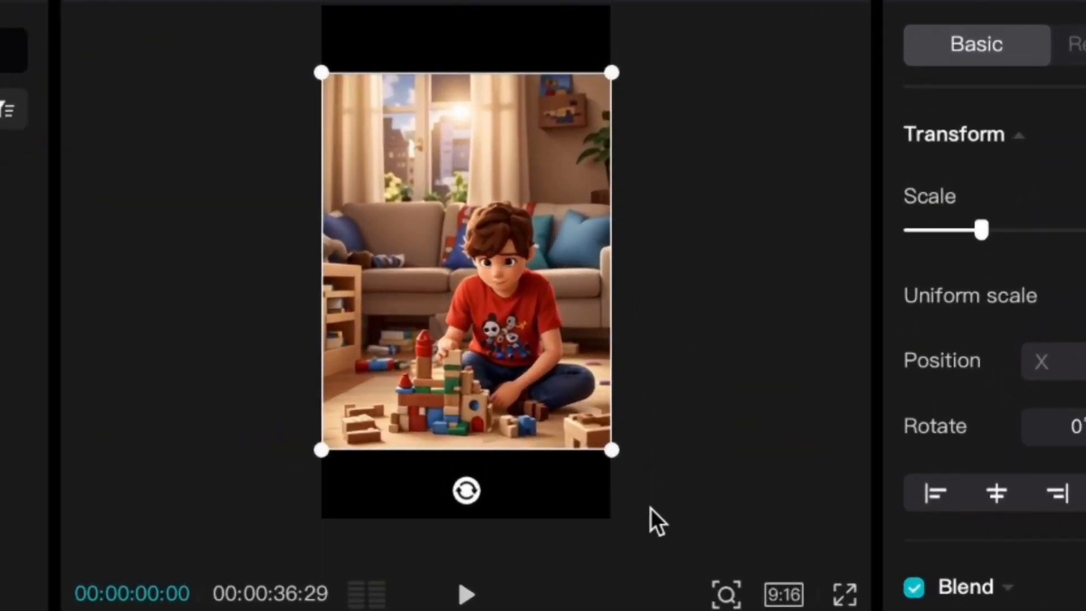
{"action": "left_click_drag", "start_coordinate": [614, 453], "coordinate": [681, 545]}
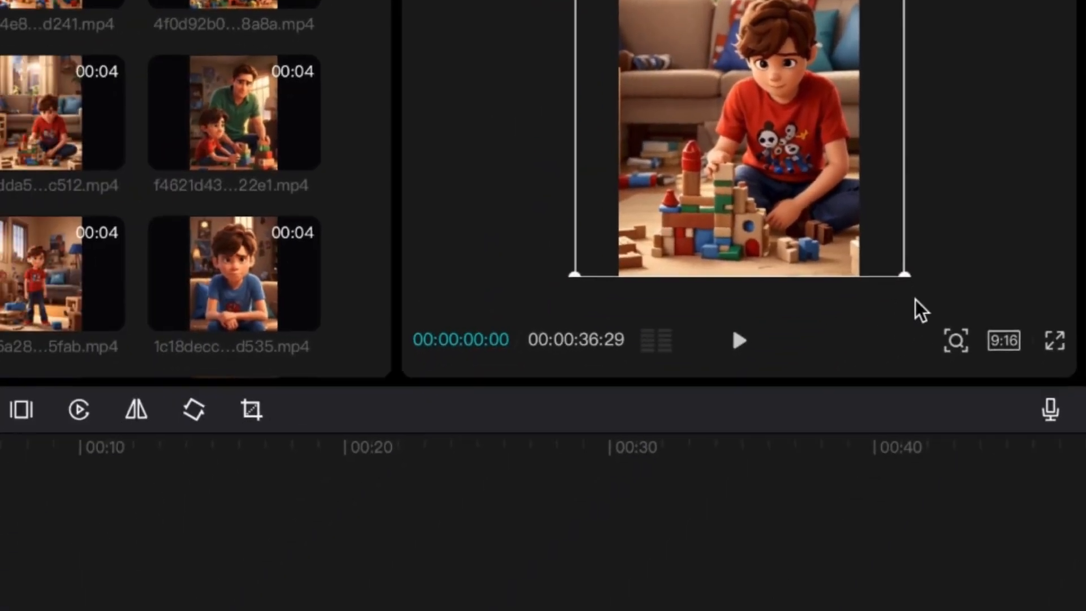
Play the opening and trim the first clip so it ends with the first voiceover segment at 00:00:02:20
{"action": "key", "text": "space"}
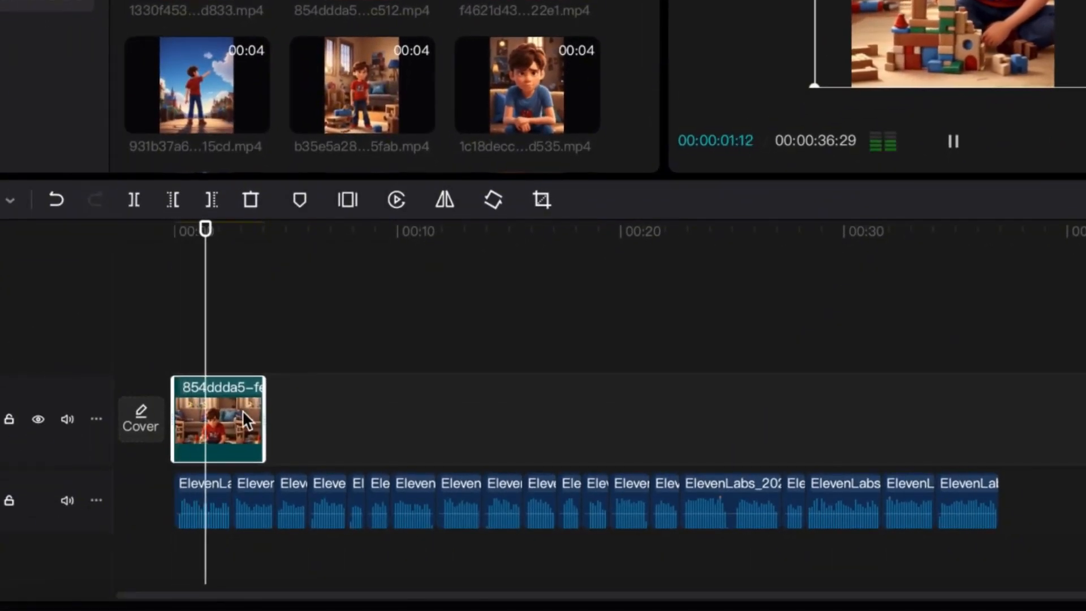
{"action": "key", "text": "space"}
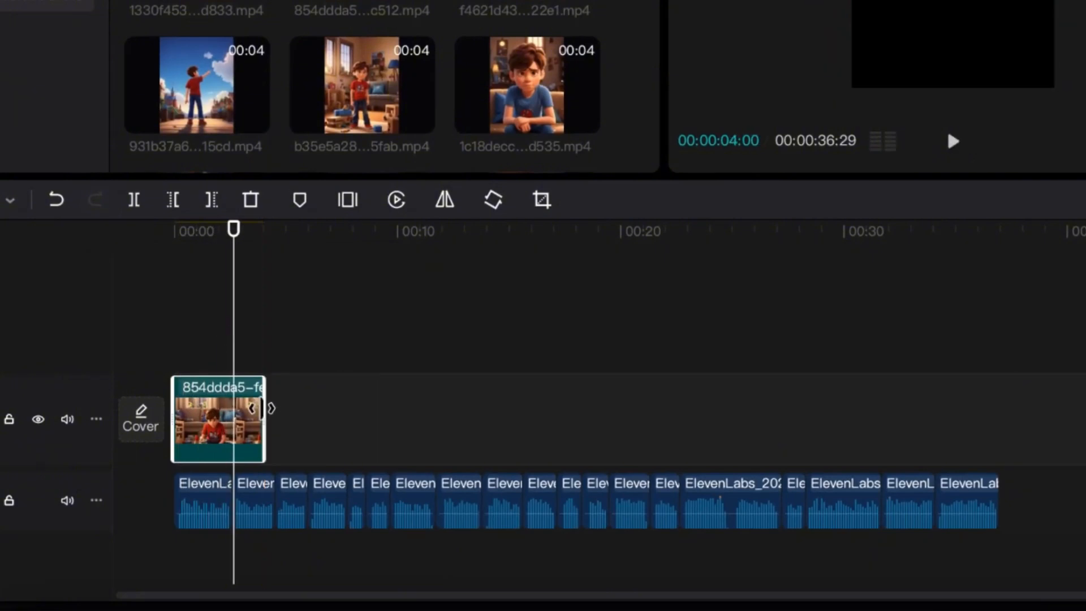
{"action": "left_click_drag", "start_coordinate": [266, 409], "coordinate": [234, 413]}
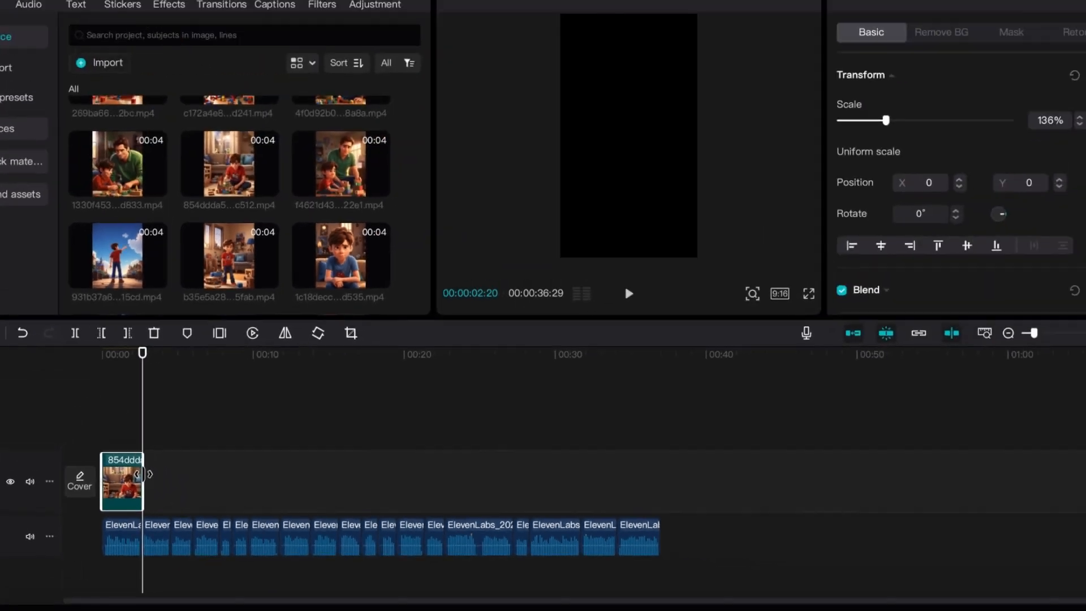
Add the block-tower clip 301857dc after the first one, scale it to 136% and trim it to the second voiceover segment
{"action": "left_click_drag", "start_coordinate": [238, 145], "coordinate": [154, 484]}
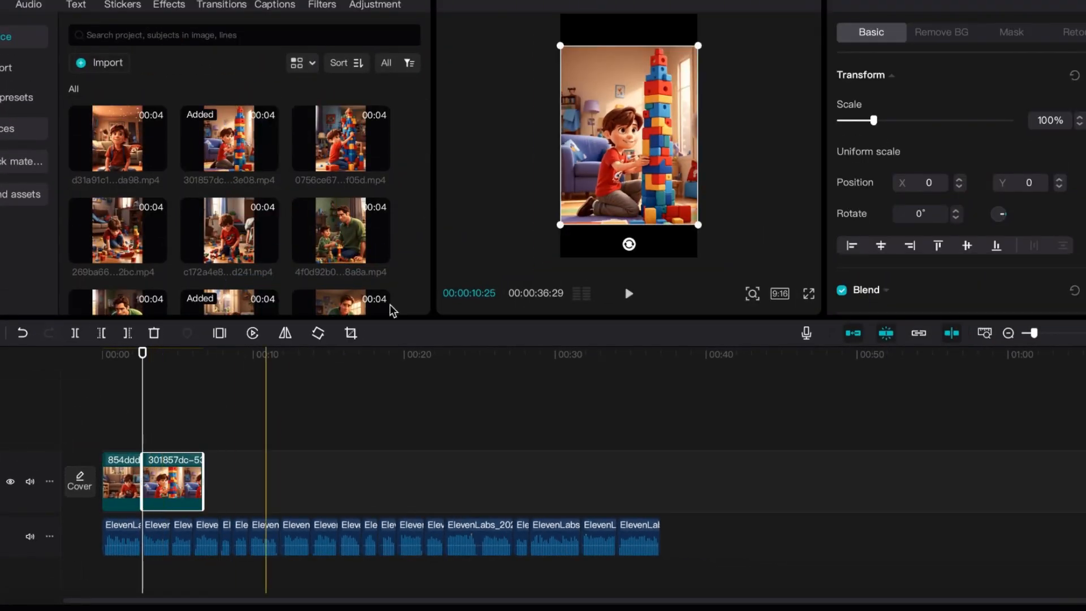
{"action": "left_click_drag", "start_coordinate": [701, 227], "coordinate": [730, 275]}
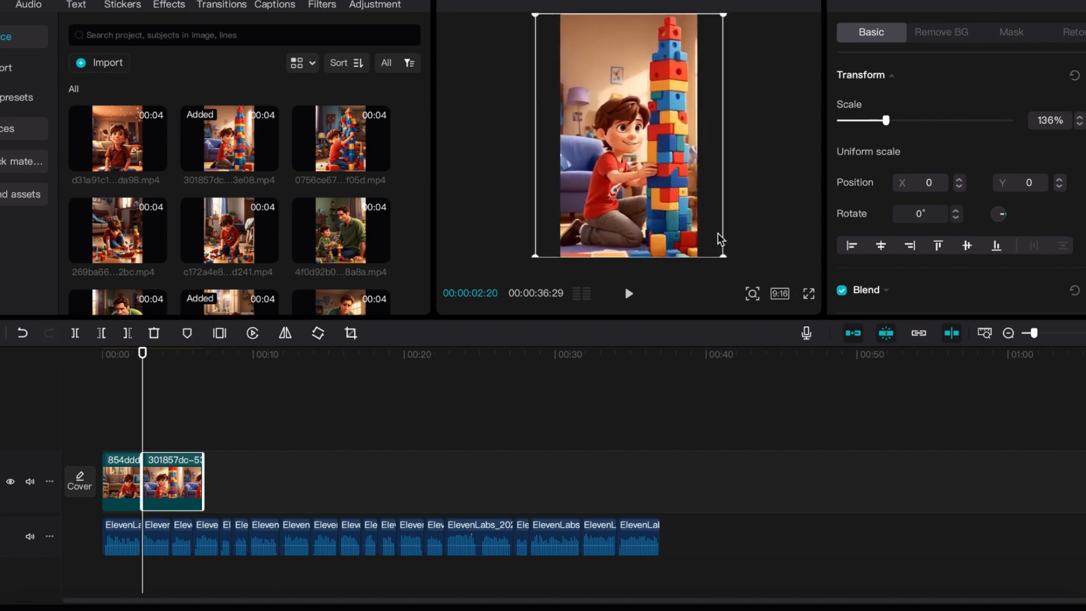
{"action": "key", "text": "space"}
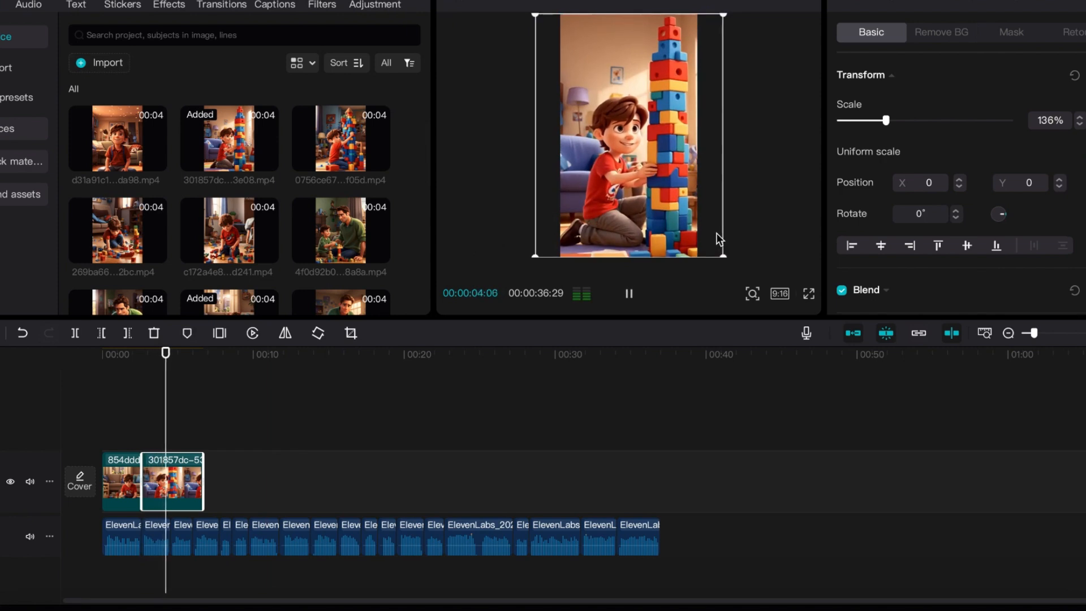
{"action": "left_click_drag", "start_coordinate": [204, 471], "coordinate": [173, 470]}
Append the clips f4621d43 and 0756ce67, scaled to 136% to fill the frame and trimmed to their voiceover segments
{"action": "scroll", "coordinate": [283, 170], "scroll_direction": "down", "scroll_amount": 3}
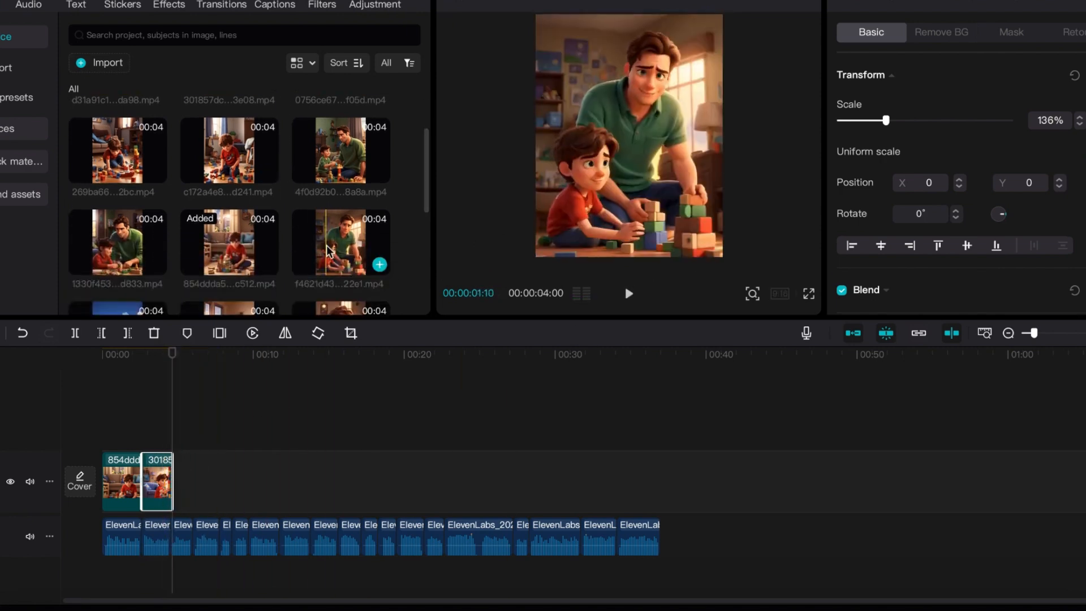
{"action": "left_click_drag", "start_coordinate": [345, 249], "coordinate": [198, 481]}
{"action": "left_click_drag", "start_coordinate": [701, 223], "coordinate": [723, 257]}
{"action": "left_click_drag", "start_coordinate": [232, 481], "coordinate": [195, 481]}
{"action": "scroll", "coordinate": [218, 182], "scroll_direction": "up", "scroll_amount": 2}
{"action": "left_click_drag", "start_coordinate": [341, 139], "coordinate": [218, 481]}
Append clips 1330f453, 4d3af01c, 269ba667, 4f0d92b0, 1c18decc and 931b37a6, fitting each to the frame and its narration
{"action": "scroll", "coordinate": [177, 225], "scroll_direction": "down", "scroll_amount": 3}
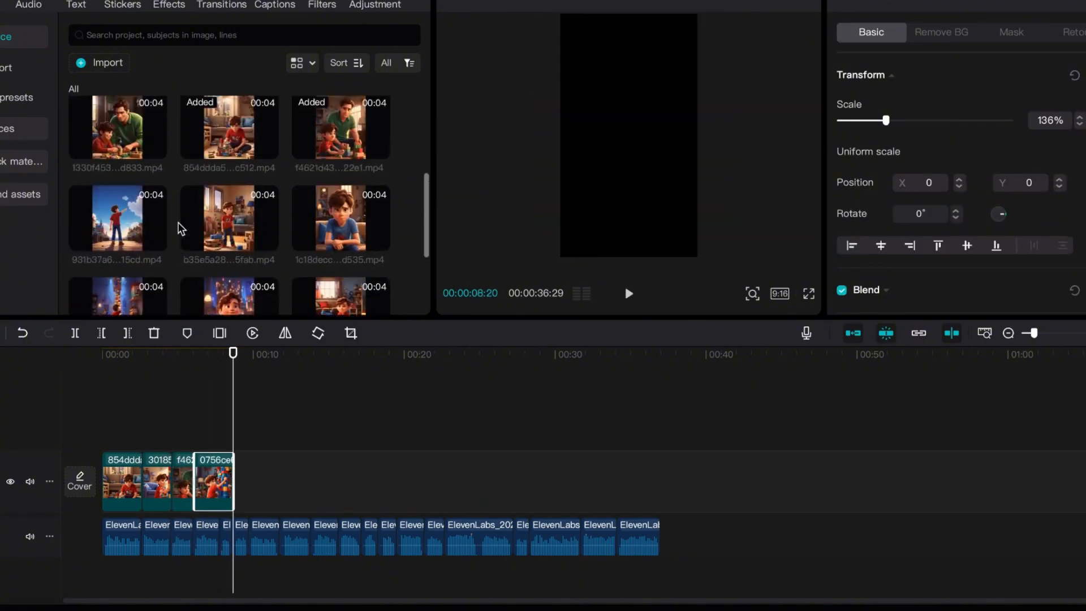
{"action": "left_click_drag", "start_coordinate": [229, 216], "coordinate": [266, 480]}
{"action": "left_click_drag", "start_coordinate": [308, 483], "coordinate": [282, 484]}
{"action": "scroll", "coordinate": [229, 198], "scroll_direction": "up", "scroll_amount": 3}
{"action": "left_click_drag", "start_coordinate": [118, 170], "coordinate": [308, 481]}
{"action": "left_click_drag", "start_coordinate": [229, 170], "coordinate": [362, 481]}
{"action": "left_click_drag", "start_coordinate": [341, 235], "coordinate": [385, 494]}
{"action": "left_click_drag", "start_coordinate": [460, 481], "coordinate": [447, 481]}
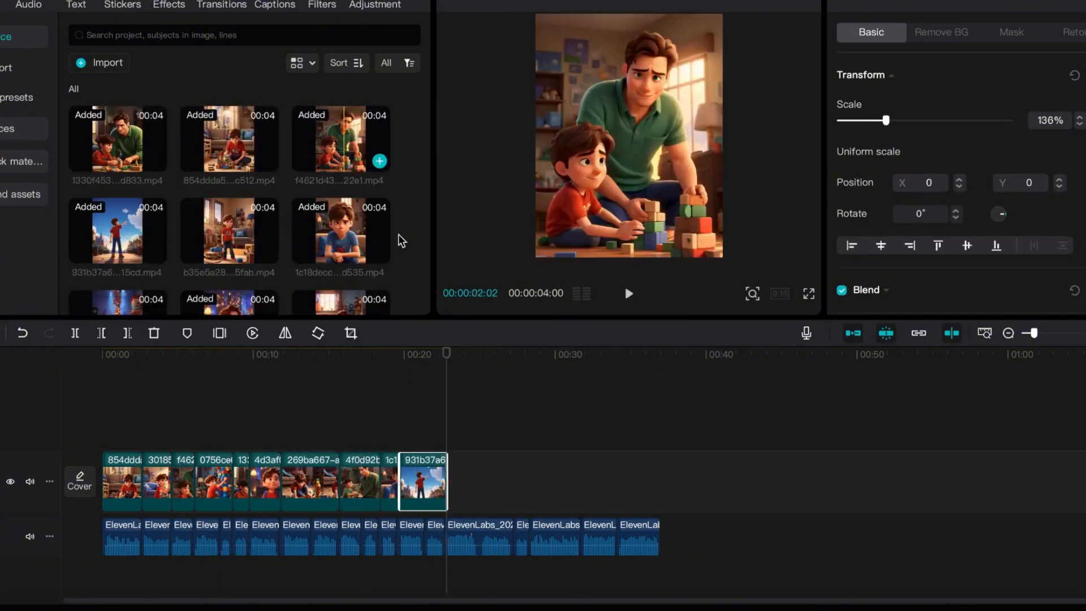
Fill the remaining narration with clips f4621d43, b4222b3, d31a91c1, 854ddda5, cd97794 and 1330f453, trimmed to match the voiceover segments
{"action": "left_click_drag", "start_coordinate": [341, 242], "coordinate": [495, 481]}
{"action": "mouse_move", "coordinate": [537, 481]}
{"action": "left_mouse_down"}
{"action": "mouse_move", "coordinate": [514, 481]}
{"action": "mouse_move", "coordinate": [529, 481]}
{"action": "left_mouse_up"}
{"action": "scroll", "coordinate": [229, 198], "scroll_direction": "up", "scroll_amount": 3}
{"action": "left_click_drag", "start_coordinate": [230, 243], "coordinate": [582, 485]}
{"action": "scroll", "coordinate": [198, 198], "scroll_direction": "down", "scroll_amount": 3}
{"action": "left_click_drag", "start_coordinate": [117, 242], "coordinate": [602, 481]}
{"action": "left_click_drag", "start_coordinate": [643, 481], "coordinate": [618, 481]}
{"action": "left_click_drag", "start_coordinate": [117, 244], "coordinate": [630, 493]}
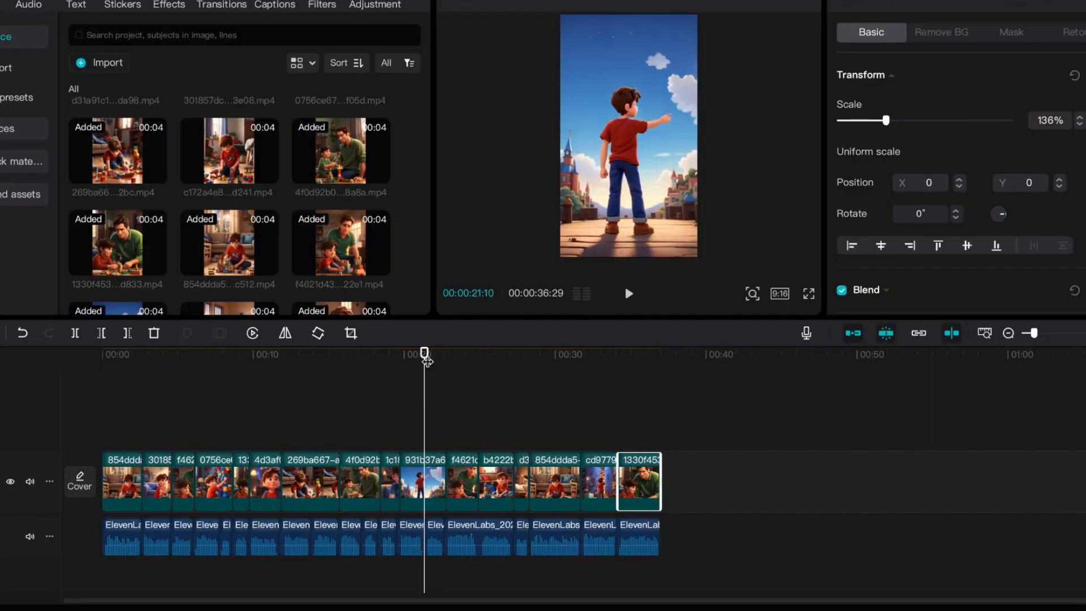
Keyframe a gradual zoom-in on the first clip, scaling from 136% at its start to about 155% at its end, and preview it
{"action": "left_click_drag", "start_coordinate": [427, 361], "coordinate": [70, 394]}
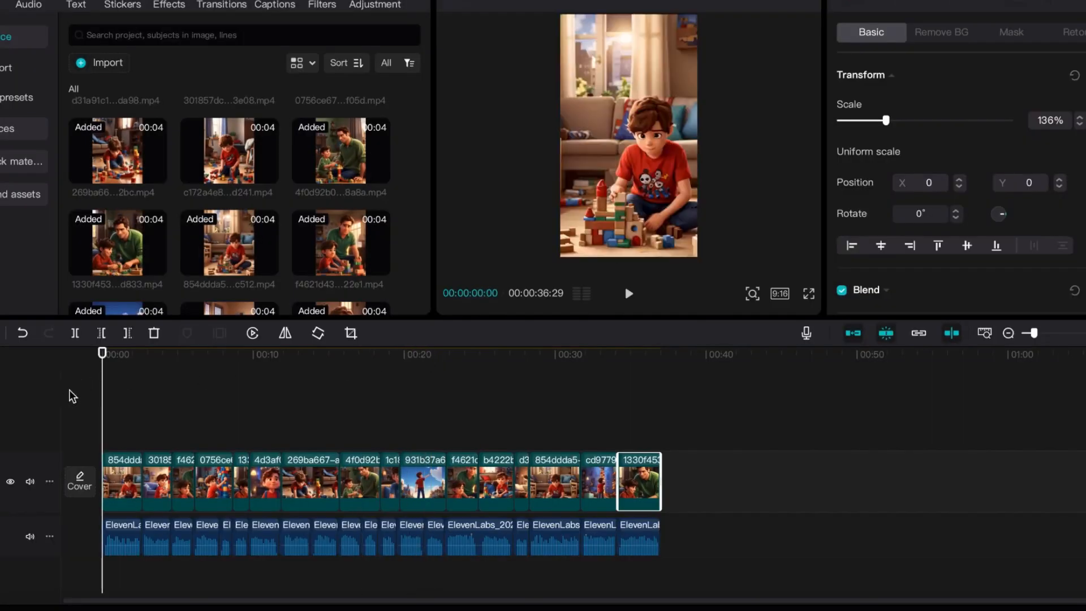
{"action": "left_click", "coordinate": [368, 314]}
{"action": "left_click", "coordinate": [130, 475]}
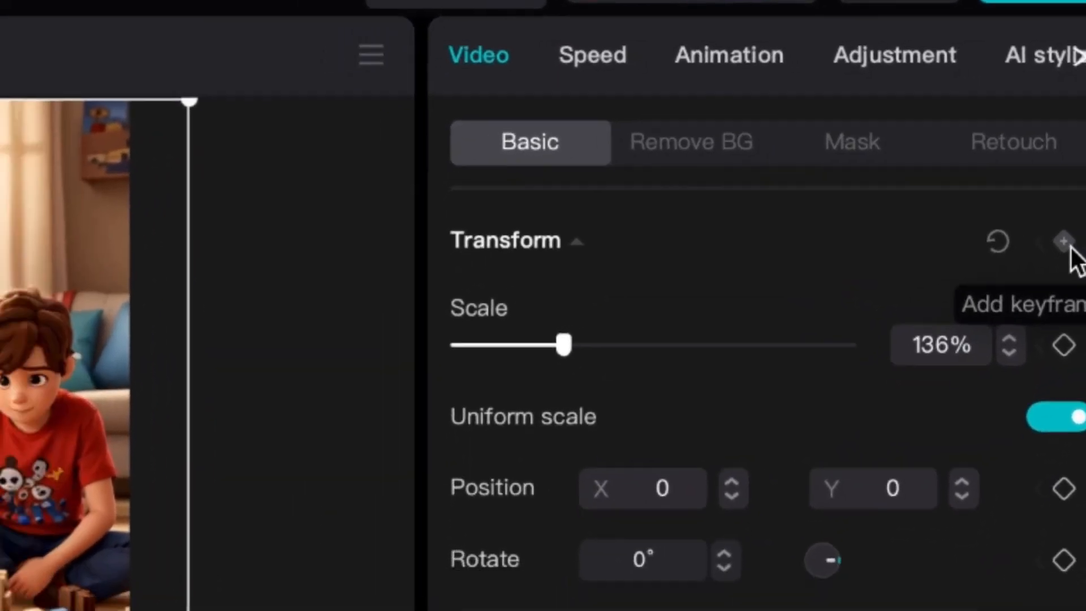
{"action": "left_click", "coordinate": [1059, 267]}
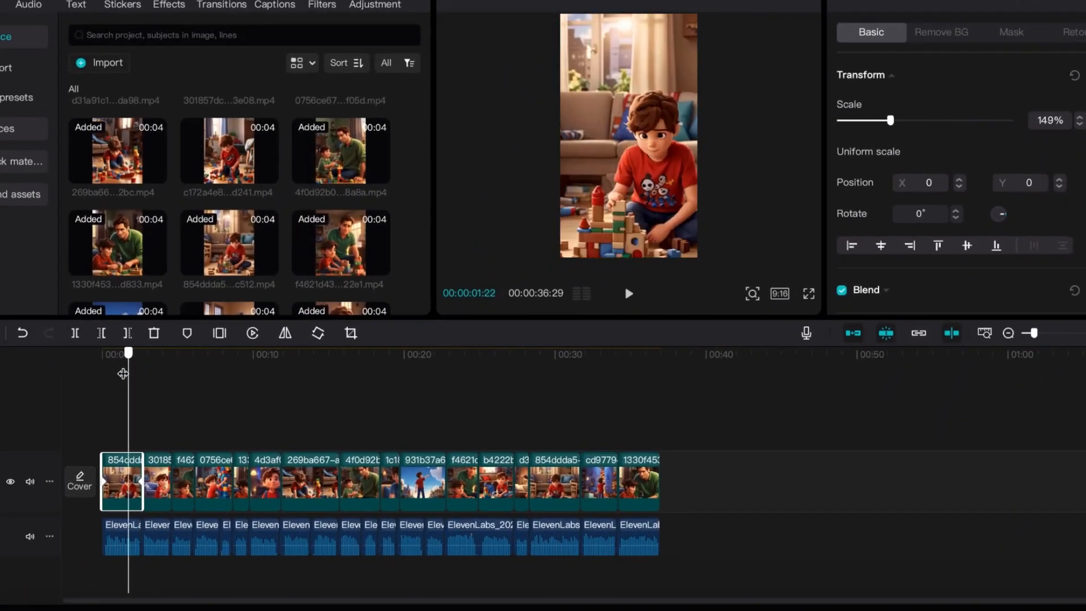
{"action": "left_click_drag", "start_coordinate": [122, 374], "coordinate": [102, 381]}
{"action": "key", "text": "space"}
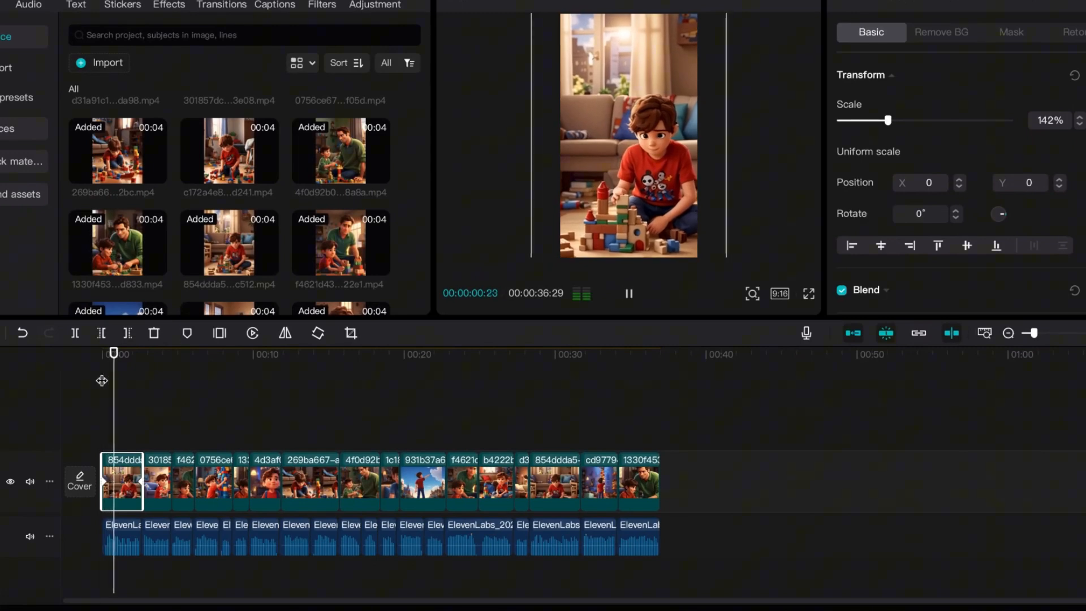
{"action": "key", "text": "space"}
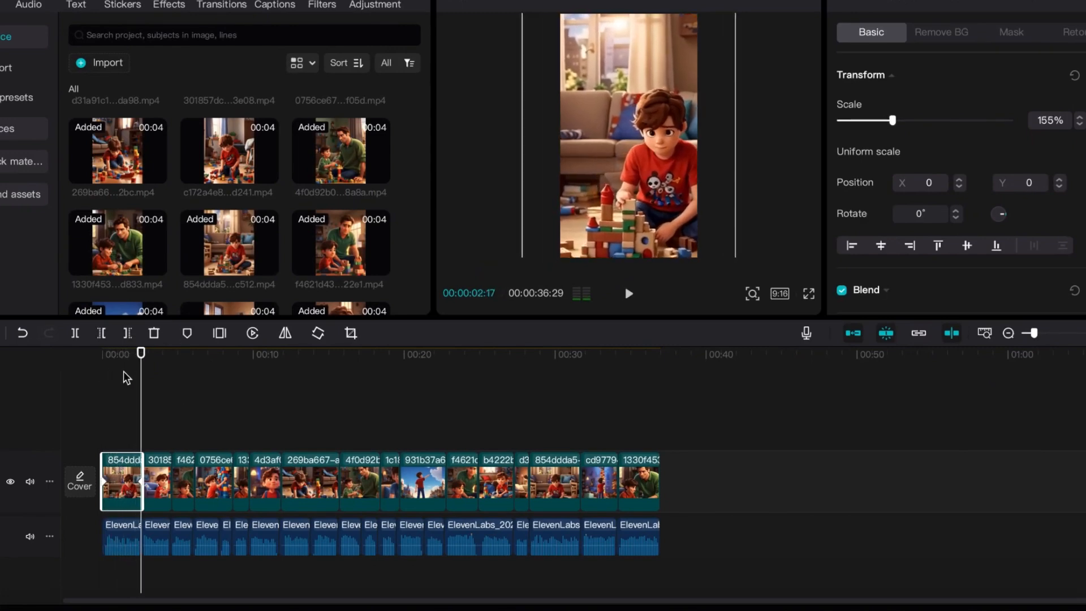
Keyframe the same zoom-in on the second clip, from 136% scale at its start to a larger scale at its end
{"action": "mouse_move", "coordinate": [136, 385]}
{"action": "left_mouse_down"}
{"action": "mouse_move", "coordinate": [110, 390]}
{"action": "mouse_move", "coordinate": [142, 396]}
{"action": "left_mouse_up"}
{"action": "left_click", "coordinate": [158, 481]}
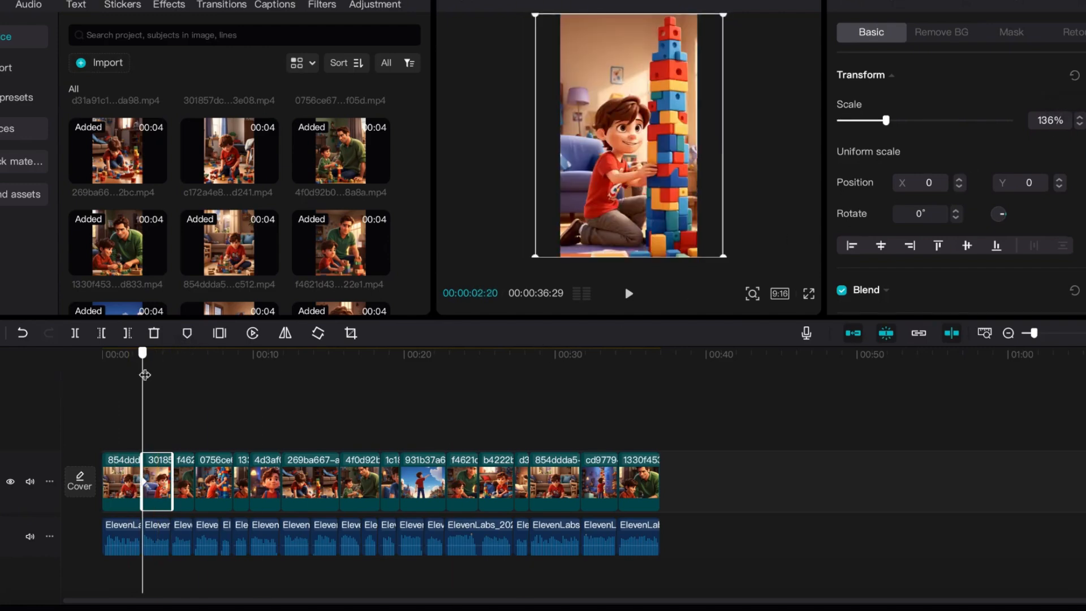
{"action": "left_click", "coordinate": [169, 372]}
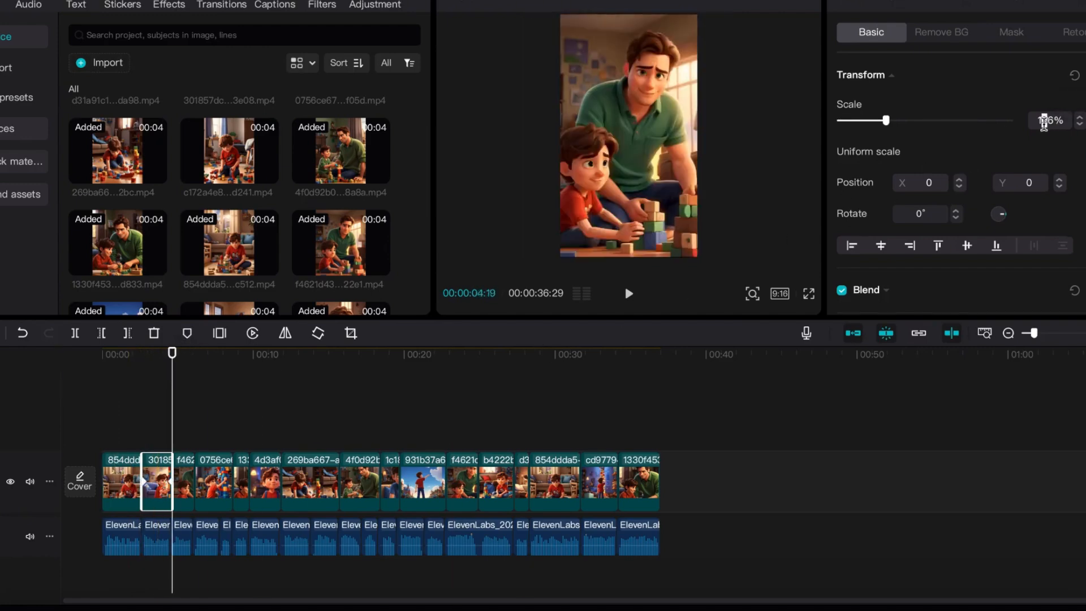
{"action": "key", "text": "Return"}
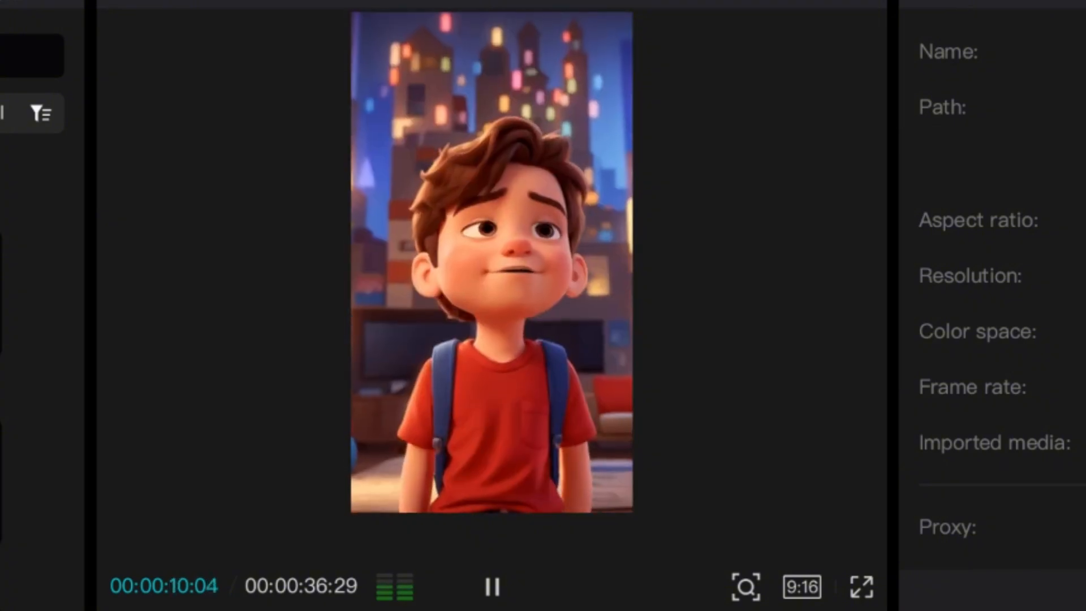
Stop the playback and search the transitions library for "pull in"
{"action": "key", "text": "space"}
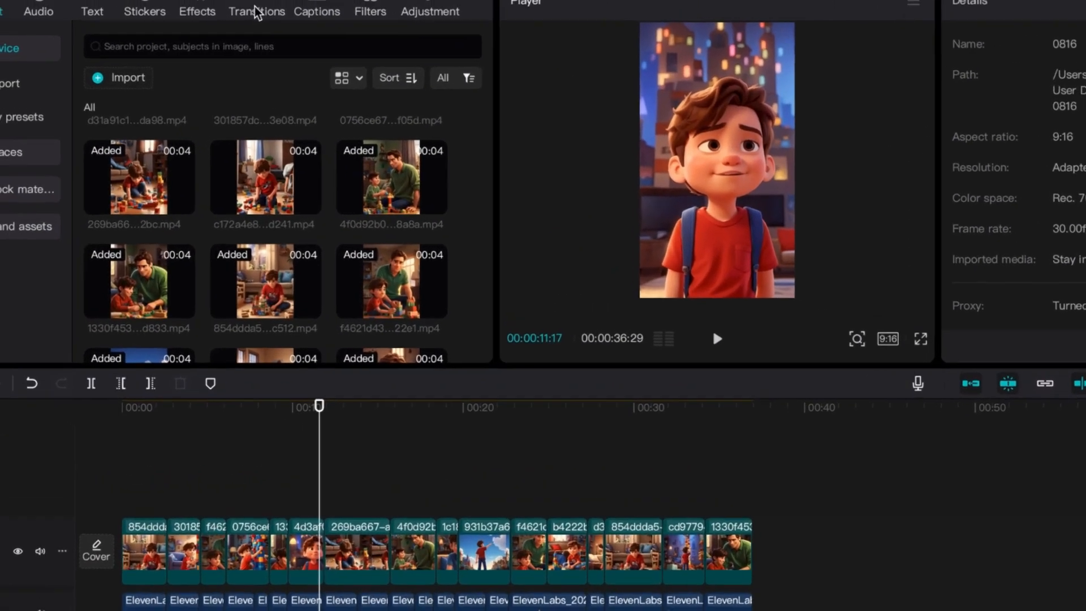
{"action": "left_click", "coordinate": [223, 5]}
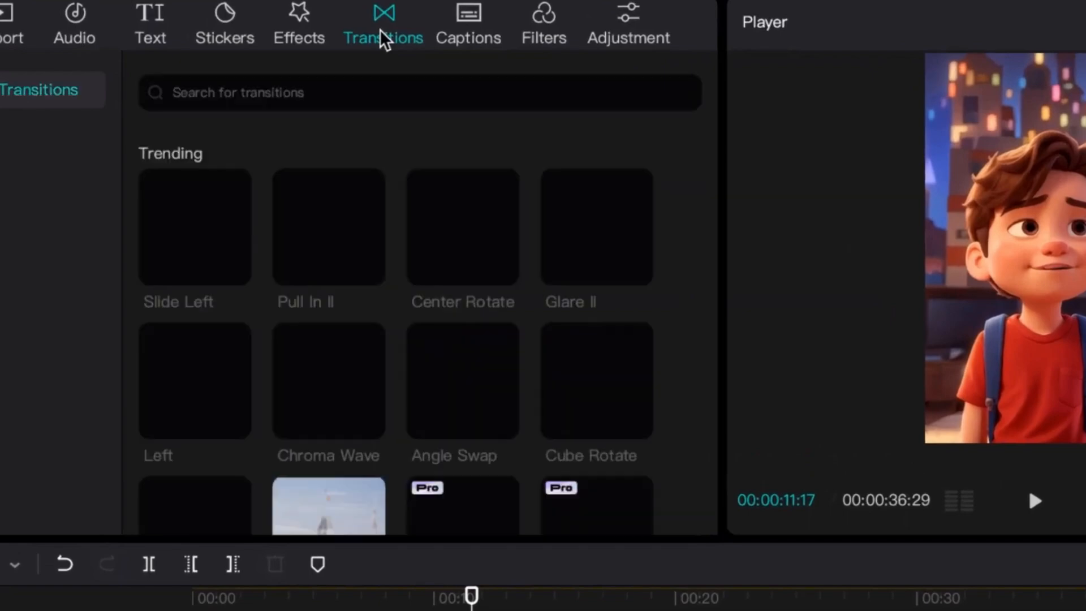
{"action": "left_click", "coordinate": [378, 91]}
{"action": "type", "text": "pull in"}
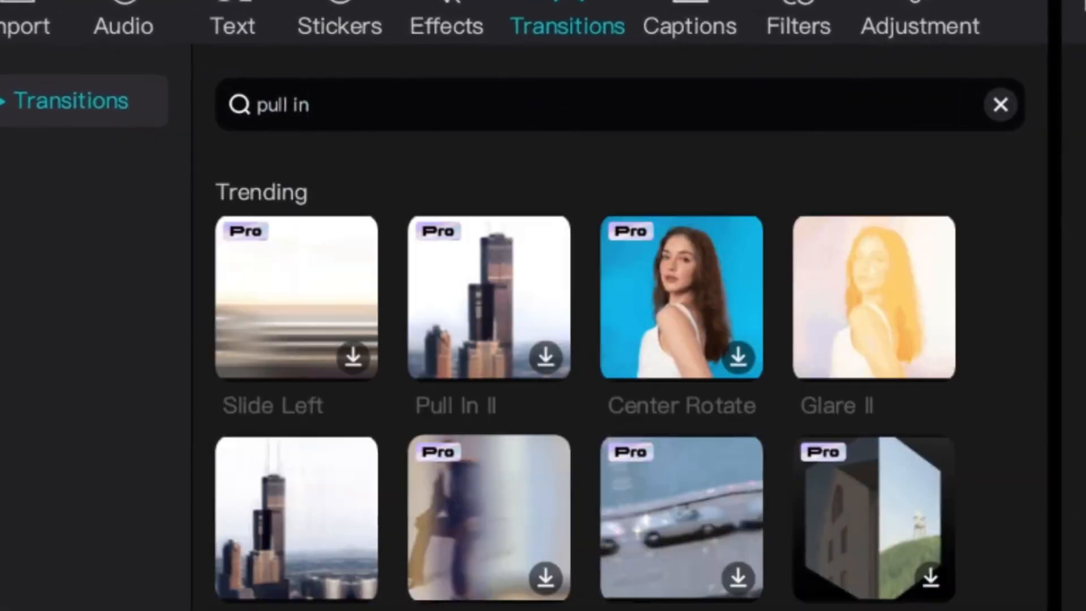
{"action": "key", "text": "Return"}
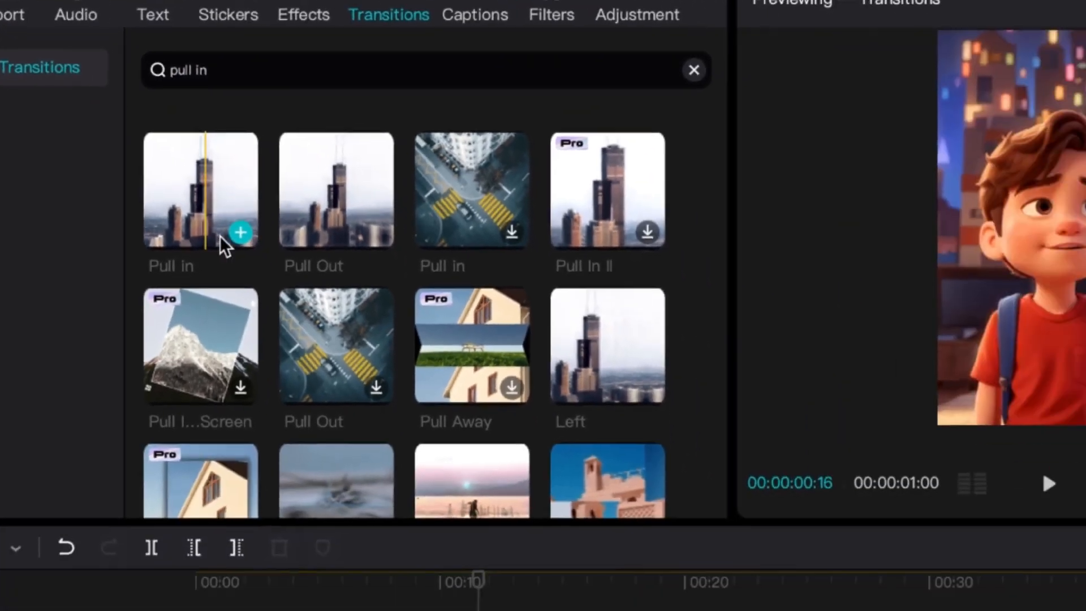
Apply the Pull in transition to the cuts between all the video clips, return to the start and preview the sequence
{"action": "left_click_drag", "start_coordinate": [322, 337], "coordinate": [146, 473]}
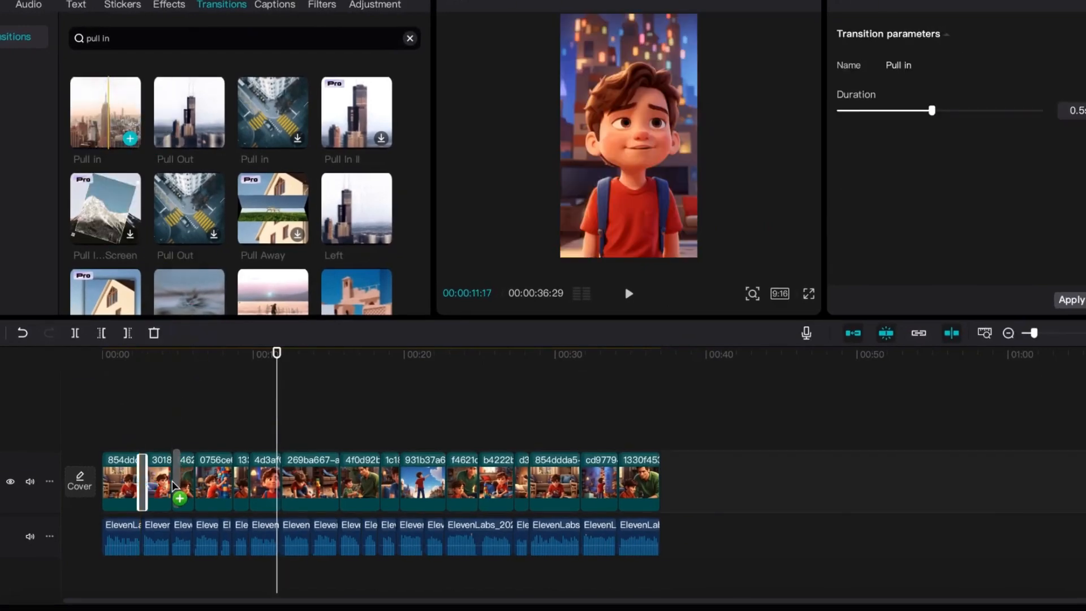
{"action": "left_click_drag", "start_coordinate": [105, 113], "coordinate": [195, 481]}
{"action": "left_click_drag", "start_coordinate": [105, 113], "coordinate": [232, 481]}
{"action": "left_click_drag", "start_coordinate": [106, 113], "coordinate": [281, 480]}
{"action": "left_click_drag", "start_coordinate": [106, 113], "coordinate": [340, 481]}
{"action": "left_click_drag", "start_coordinate": [105, 113], "coordinate": [513, 483]}
{"action": "left_click_drag", "start_coordinate": [106, 113], "coordinate": [529, 481]}
{"action": "left_click_drag", "start_coordinate": [105, 113], "coordinate": [580, 481]}
{"action": "left_click_drag", "start_coordinate": [105, 113], "coordinate": [618, 483]}
{"action": "left_click_drag", "start_coordinate": [277, 358], "coordinate": [103, 358]}
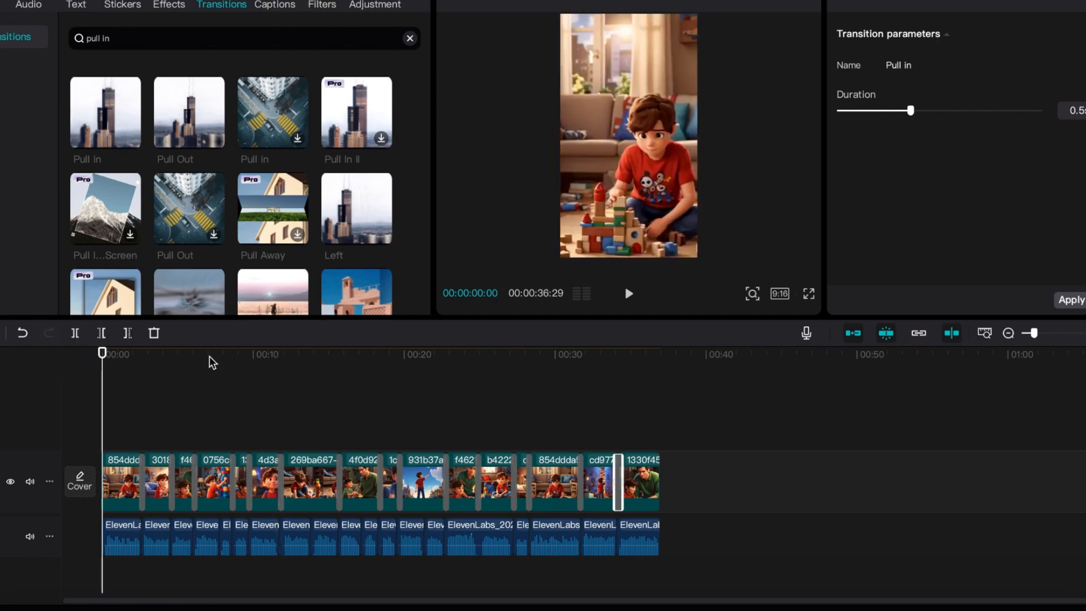
{"action": "key", "text": "space"}
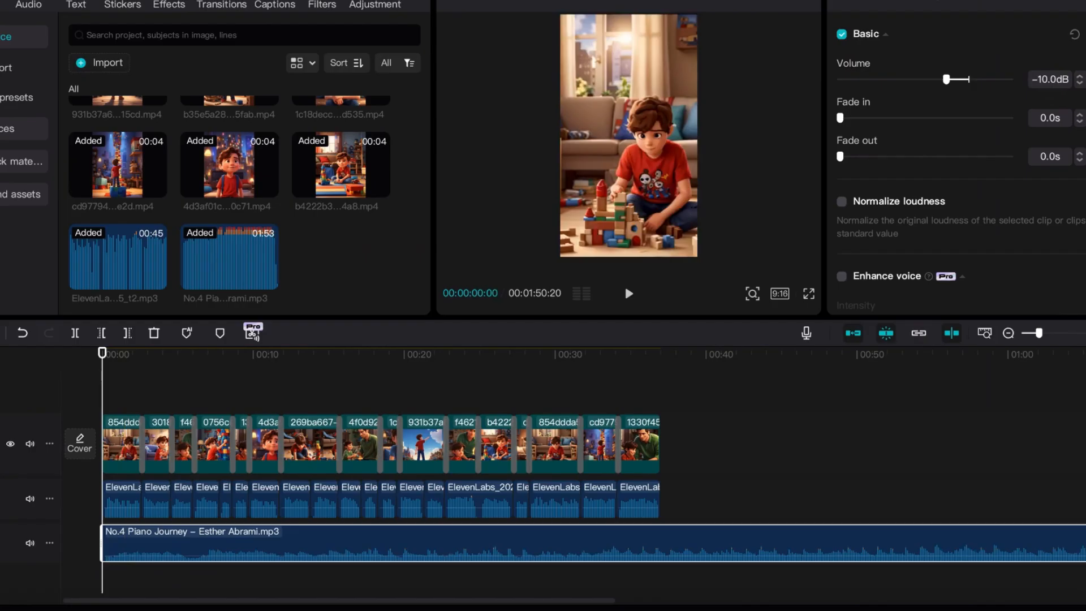
Trim the No.4 Piano Journey background music to end together with the last video clip
{"action": "left_click", "coordinate": [75, 333]}
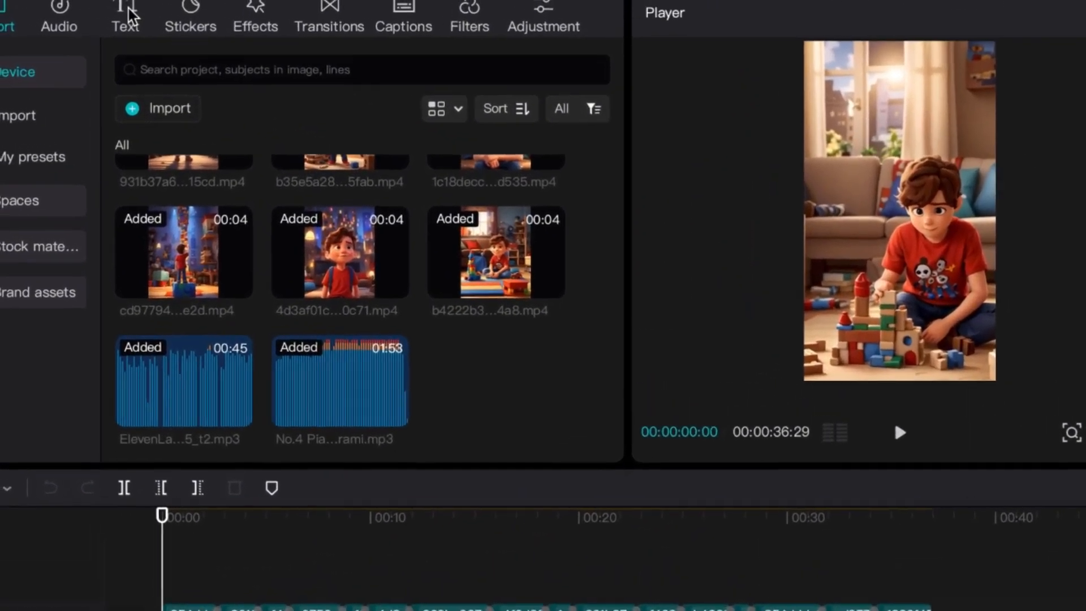
Generate automatic captions from the voiceover with English as the spoken language
{"action": "left_click", "coordinate": [76, 2]}
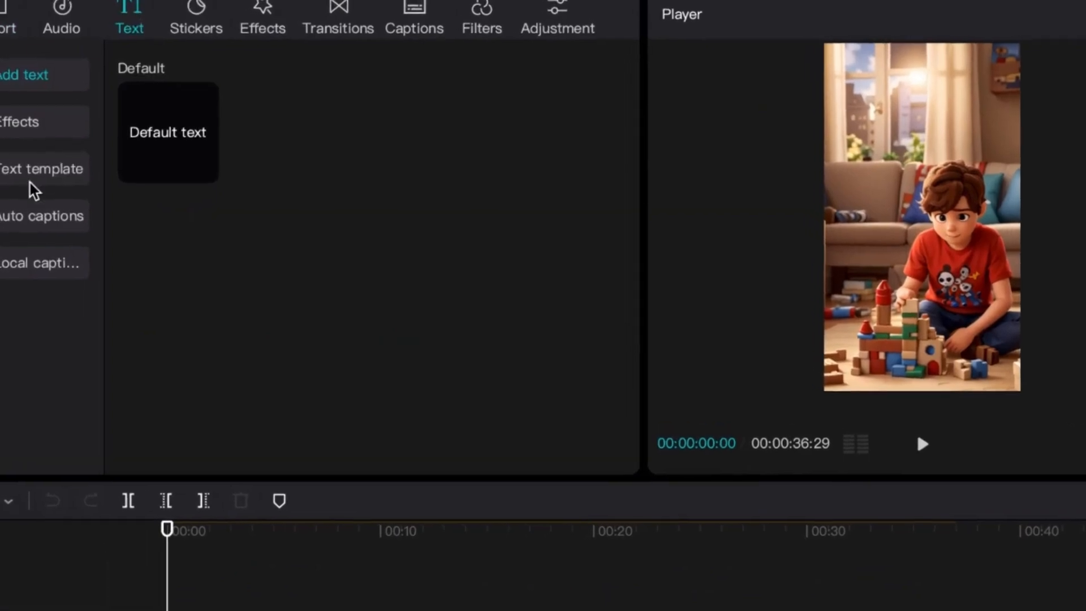
{"action": "left_click", "coordinate": [31, 210]}
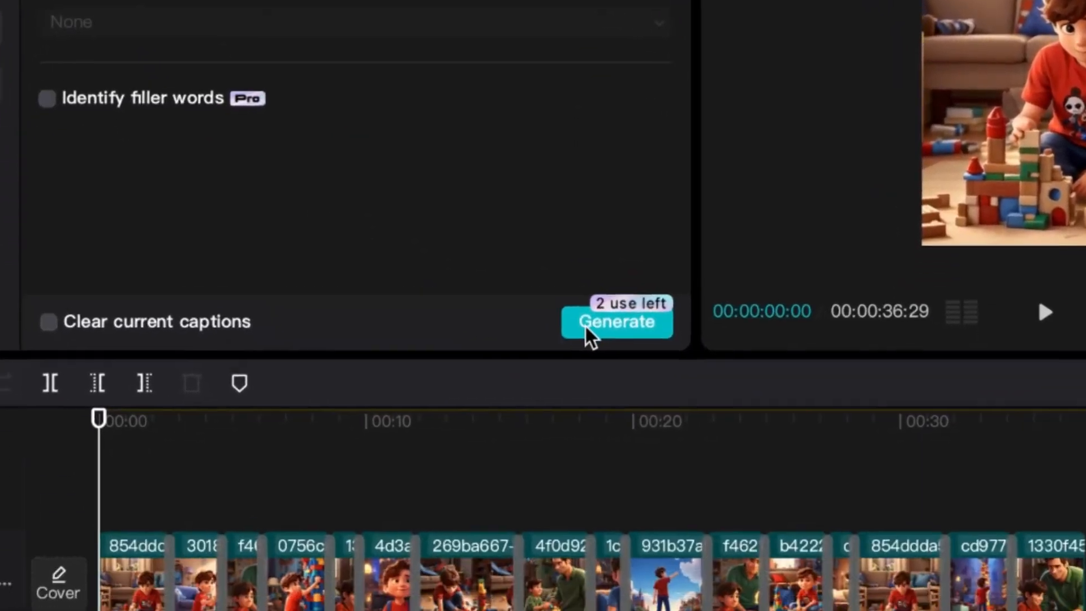
{"action": "left_click", "coordinate": [586, 325]}
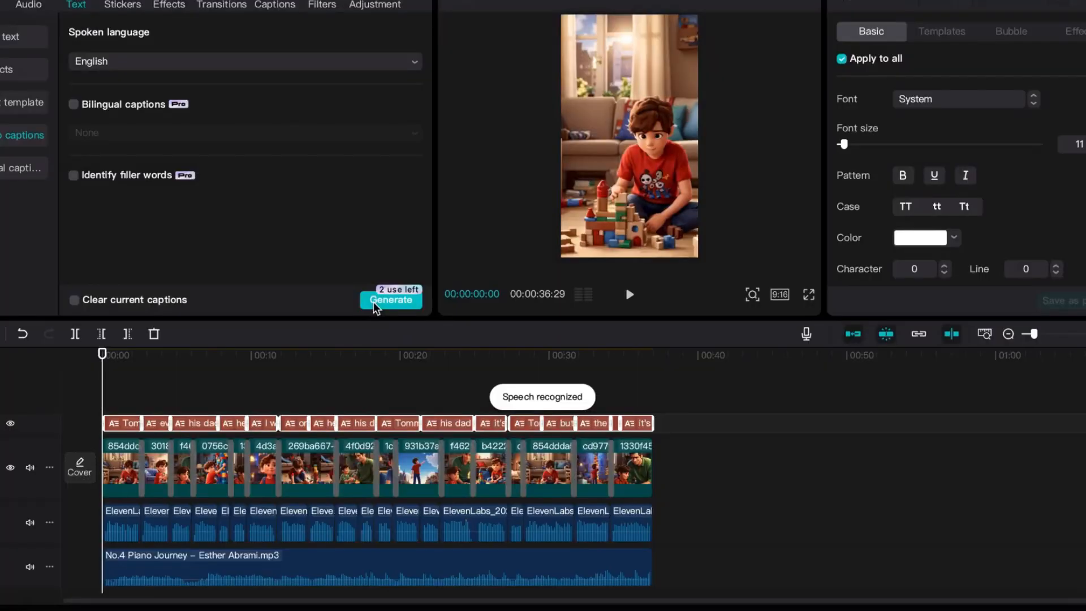
Move the captions up to the horizontally centred middle area of the video frame, using the first caption
{"action": "left_click_drag", "start_coordinate": [102, 359], "coordinate": [117, 359]}
{"action": "left_click_drag", "start_coordinate": [640, 204], "coordinate": [640, 163]}
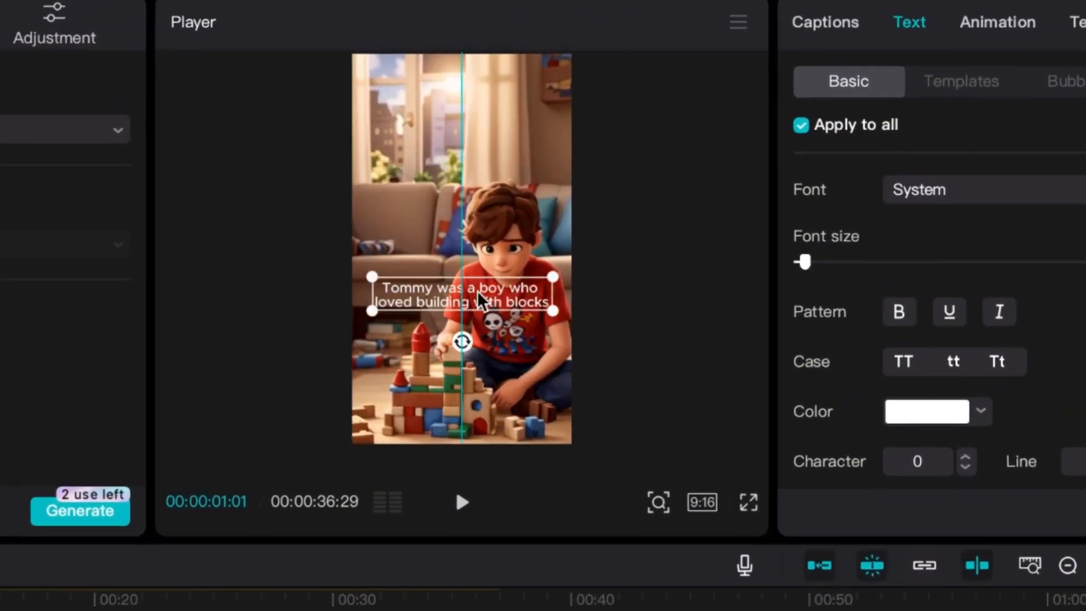
{"action": "left_click_drag", "start_coordinate": [480, 299], "coordinate": [478, 254]}
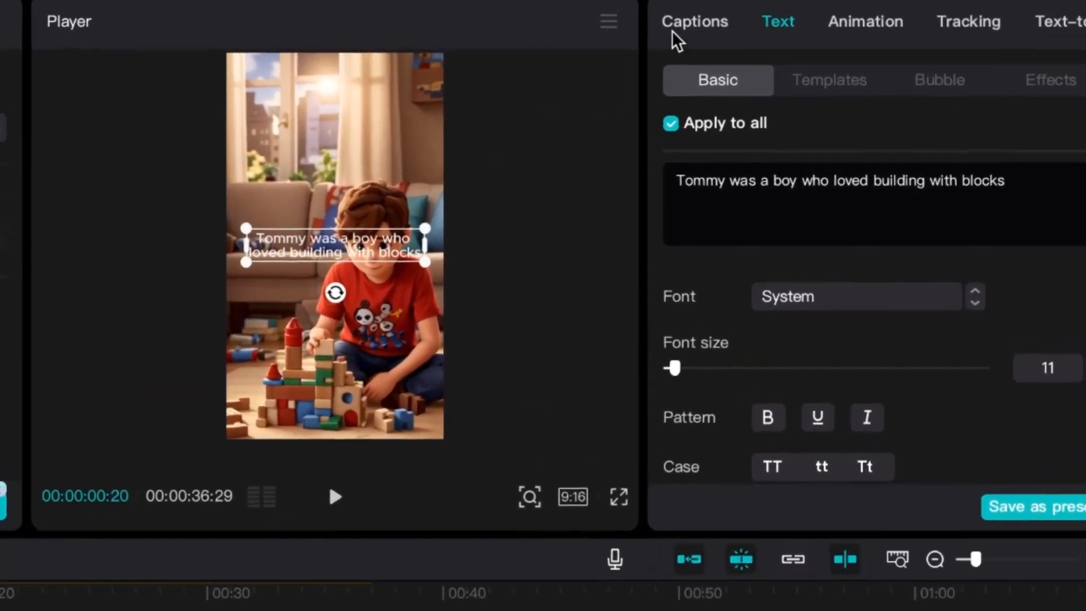
Split the captions from the first one through "I wanna see how high I can go" into short phrases
{"action": "left_click", "coordinate": [853, 0]}
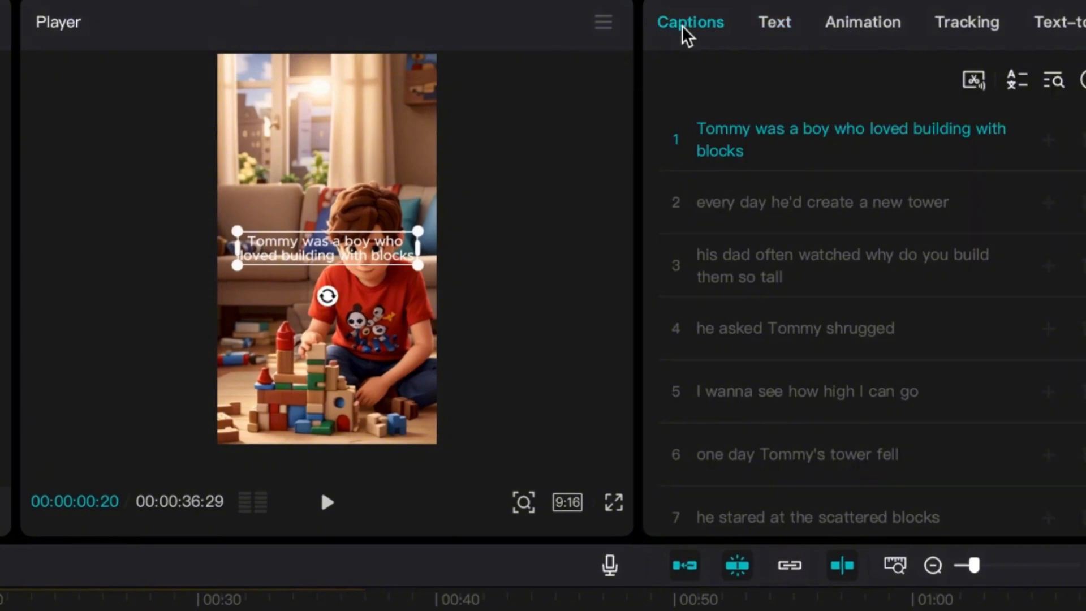
{"action": "left_click", "coordinate": [794, 141]}
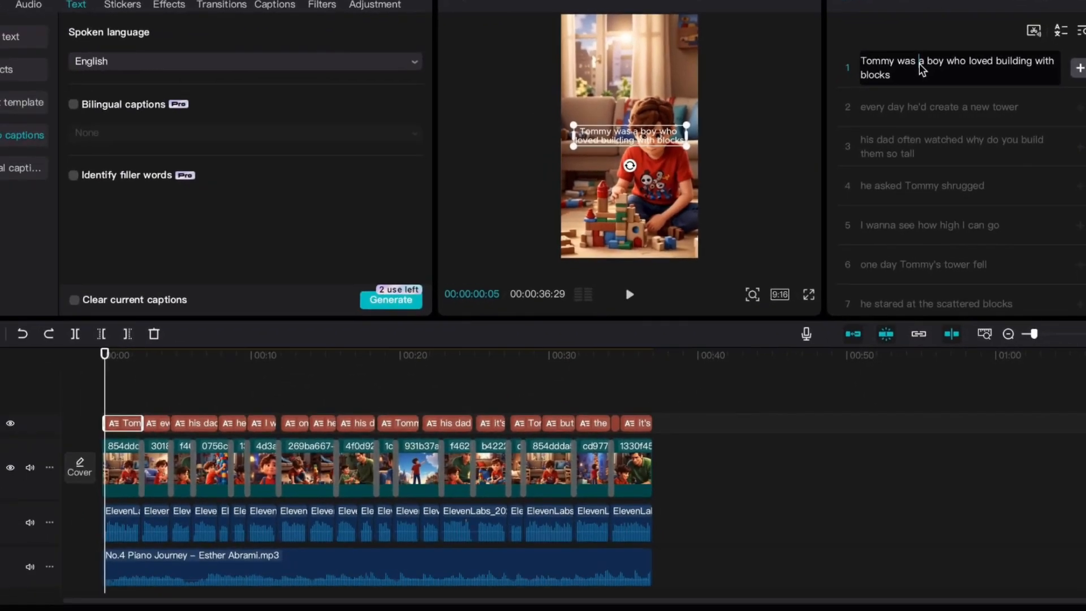
{"action": "key", "text": "Return"}
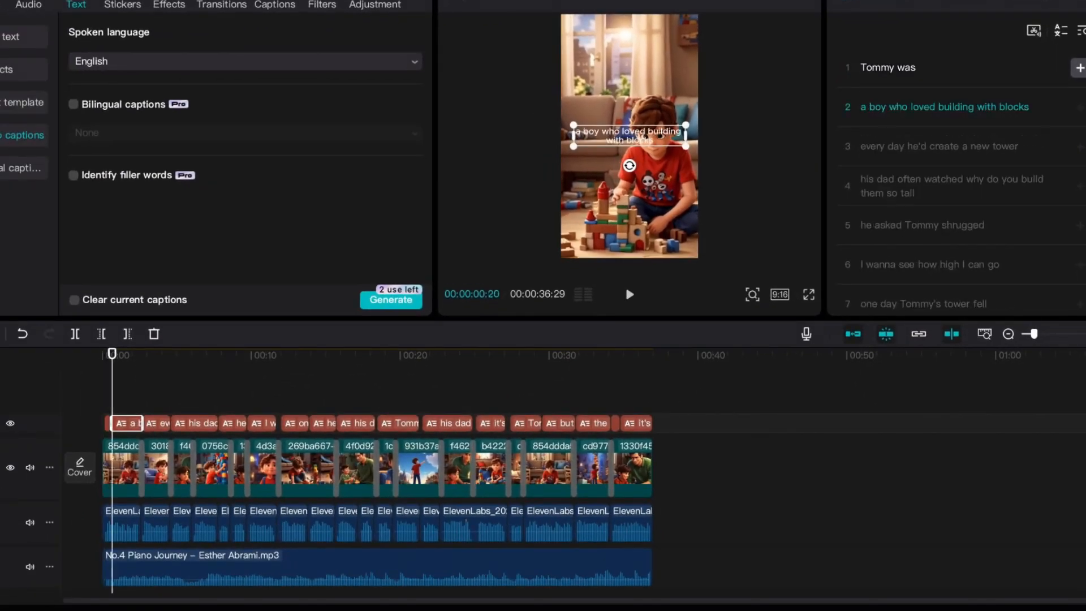
{"action": "left_click", "coordinate": [908, 107]}
{"action": "key", "text": "Return"}
{"action": "left_click", "coordinate": [926, 146]}
{"action": "key", "text": "Return"}
{"action": "left_click", "coordinate": [909, 226]}
{"action": "key", "text": "Return"}
{"action": "left_click", "coordinate": [916, 266]}
{"action": "left_click", "coordinate": [918, 160]}
{"action": "key", "text": "Return"}
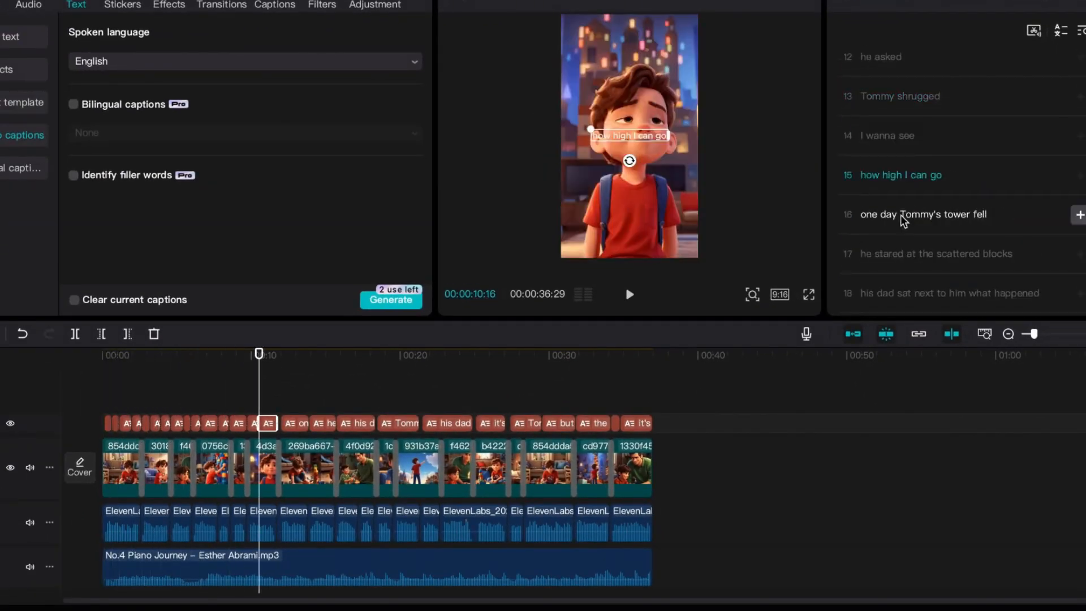
Split the remaining captions, from the tower falling to the end of the narration, into short phrases of a few words
{"action": "left_click", "coordinate": [902, 216]}
{"action": "key", "text": "Return"}
{"action": "left_click", "coordinate": [909, 199]}
{"action": "key", "text": "Return"}
{"action": "left_click", "coordinate": [932, 208]}
{"action": "key", "text": "Return"}
{"action": "left_click", "coordinate": [929, 134]}
{"action": "key", "text": "Return"}
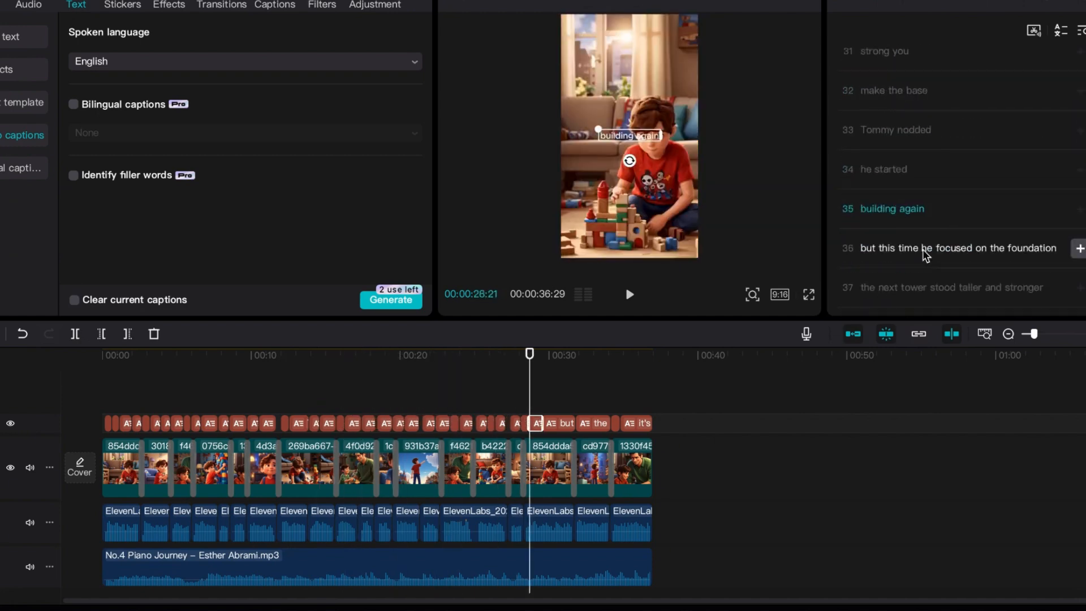
{"action": "left_click", "coordinate": [924, 250]}
{"action": "key", "text": "Return"}
{"action": "left_click", "coordinate": [905, 292]}
{"action": "key", "text": "Return"}
Adjust the text styling through the first caption with the settings applied to all captions, and play the short from the start
{"action": "left_click_drag", "start_coordinate": [645, 376], "coordinate": [107, 377]}
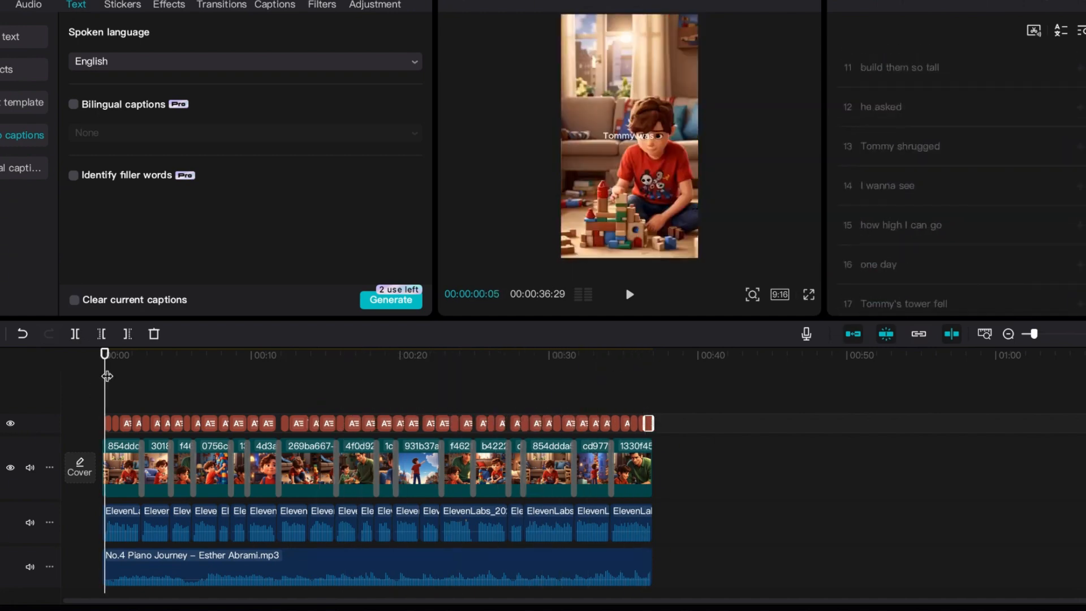
{"action": "left_click", "coordinate": [109, 423]}
{"action": "left_click", "coordinate": [922, 4]}
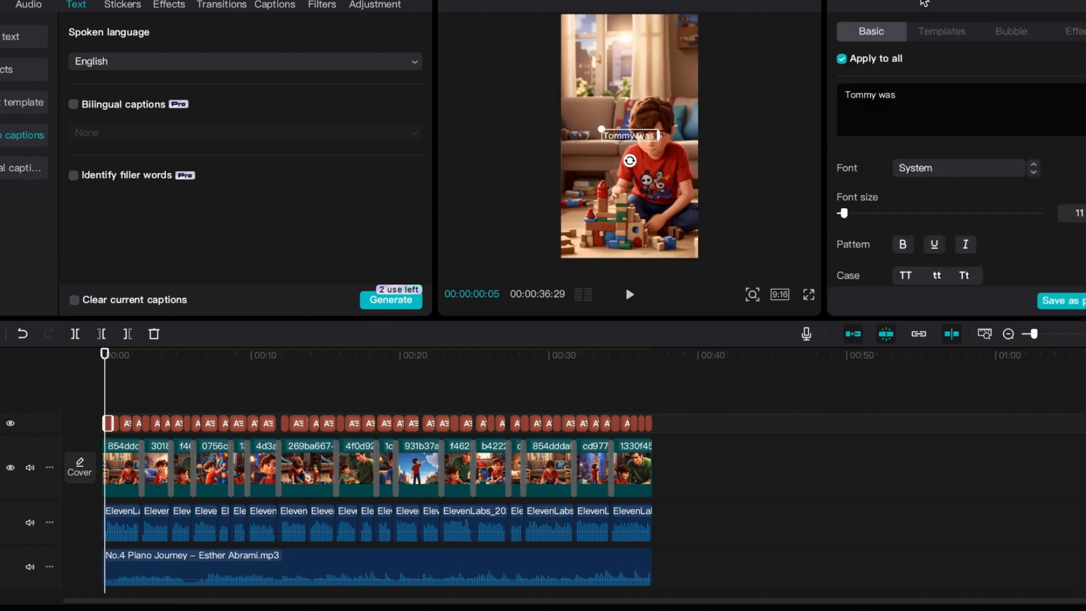
{"action": "left_click", "coordinate": [974, 169]}
{"action": "scroll", "coordinate": [980, 257], "scroll_direction": "down", "scroll_amount": 5}
{"action": "left_click", "coordinate": [1059, 141]}
{"action": "left_click", "coordinate": [904, 246]}
{"action": "scroll", "coordinate": [904, 247], "scroll_direction": "down", "scroll_amount": 5}
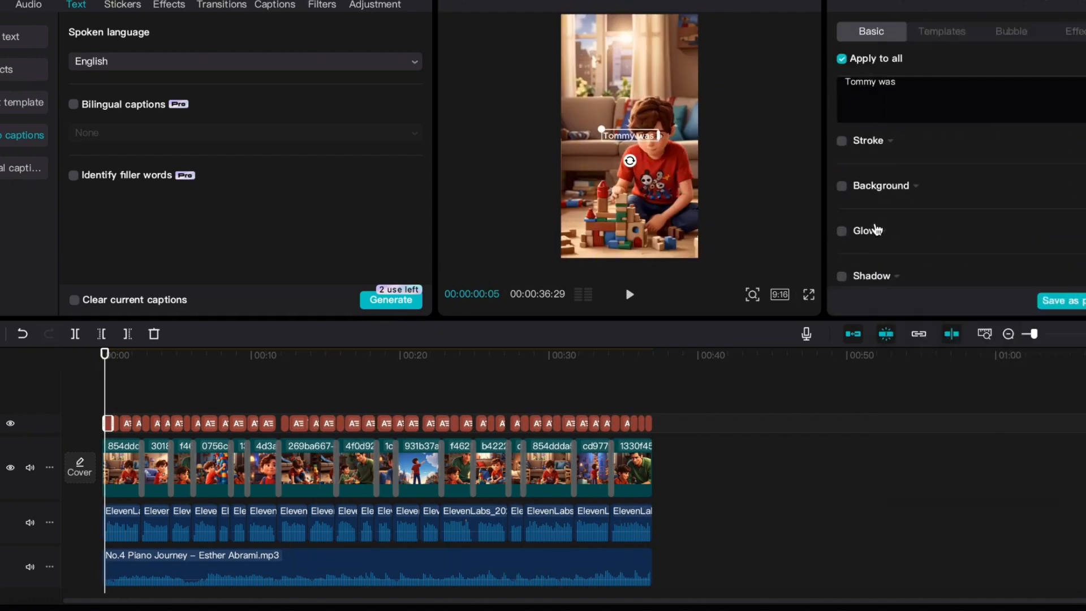
{"action": "scroll", "coordinate": [877, 226], "scroll_direction": "up", "scroll_amount": 2}
{"action": "left_click_drag", "start_coordinate": [873, 205], "coordinate": [895, 205]}
{"action": "key", "text": "space"}
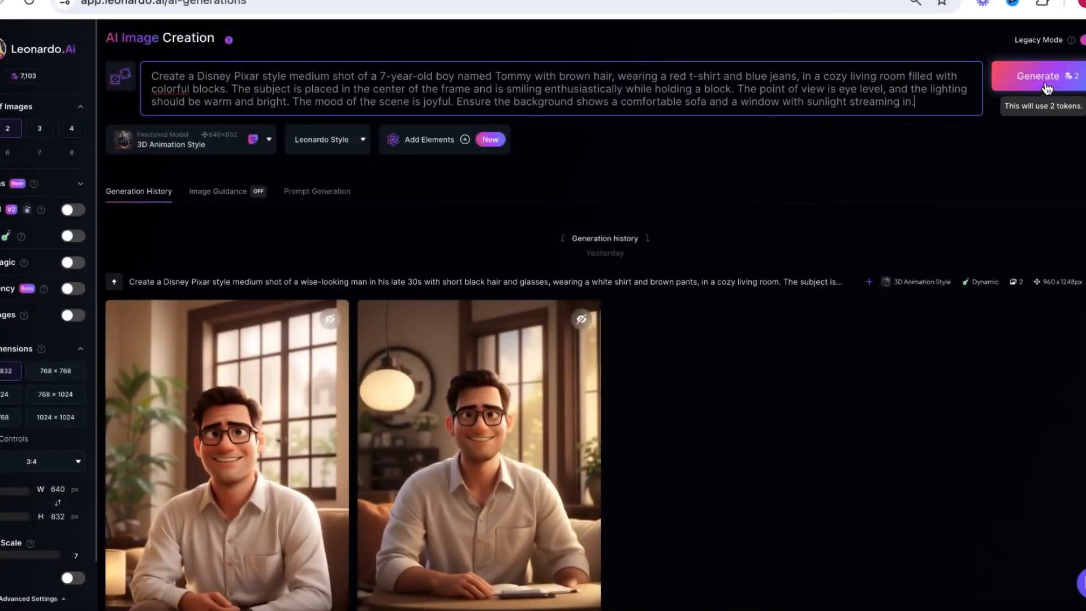
Switch to Leonardo.Ai and generate two 3D Animation Style images from the prompt of a boy holding a block in a living room
{"action": "left_click", "coordinate": [1018, 85]}
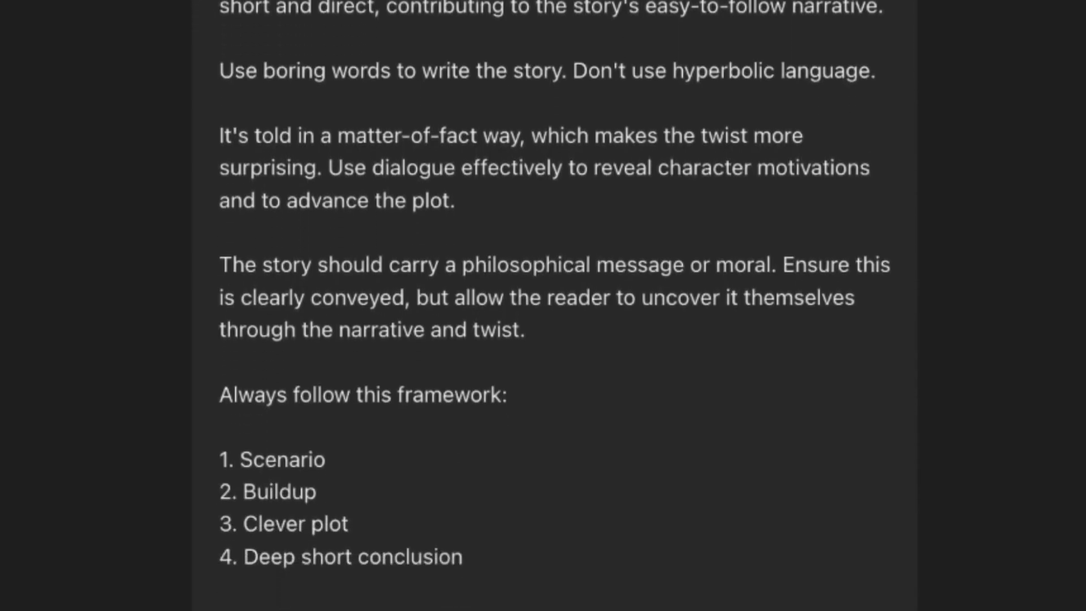
{"action": "scroll", "coordinate": [554, 305], "scroll_direction": "down", "scroll_amount": 5}
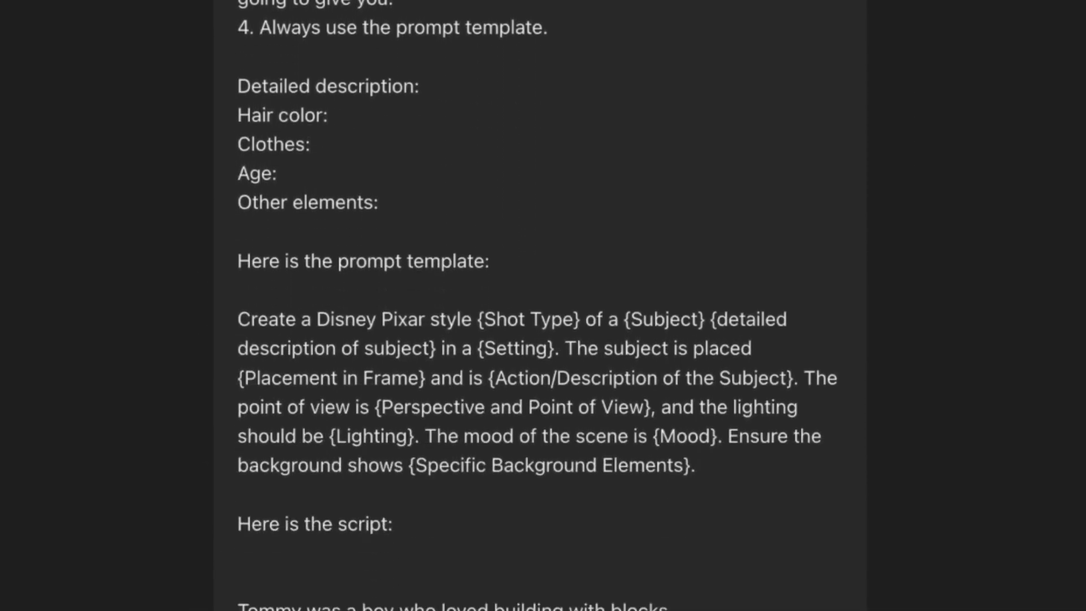
{"action": "scroll", "coordinate": [541, 305], "scroll_direction": "down", "scroll_amount": 4}
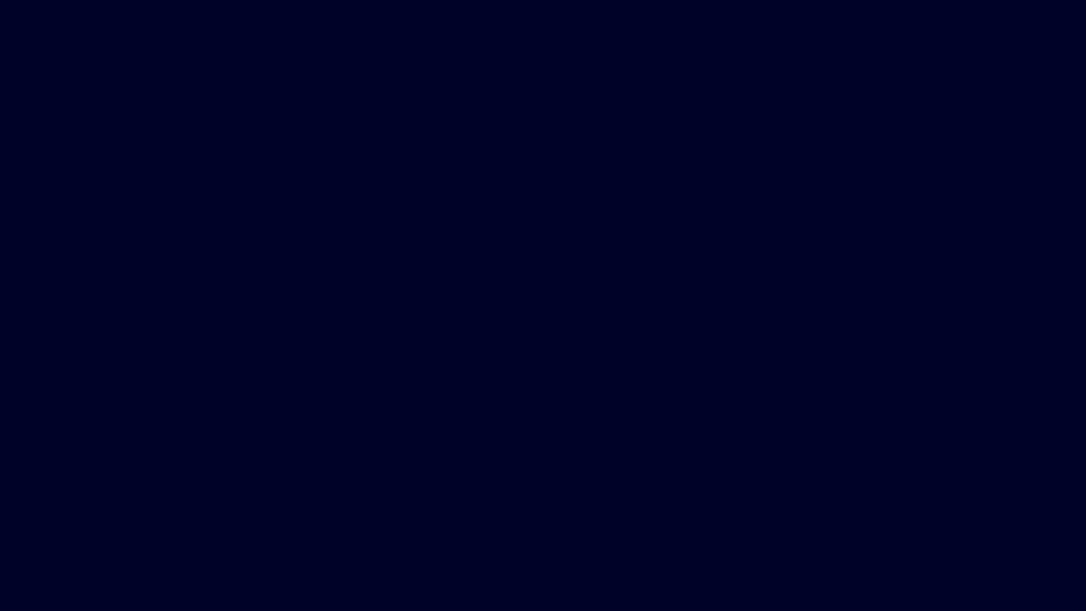